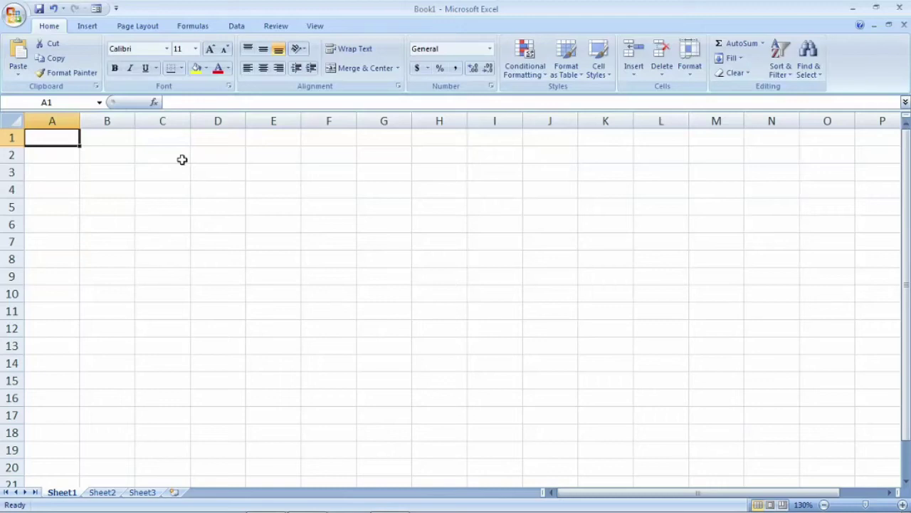
Type the title 'How to Calculate Interest' into cell A1, correcting the typo.
type("h")
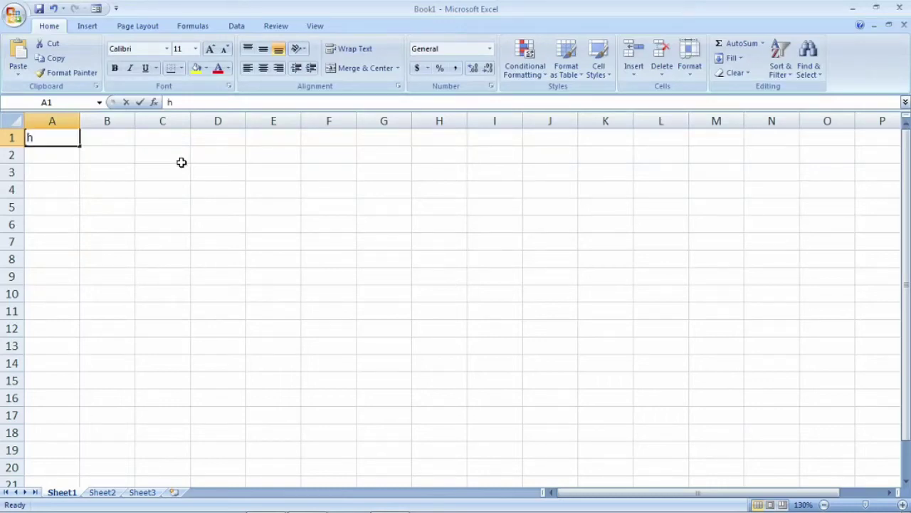
type("OW ")
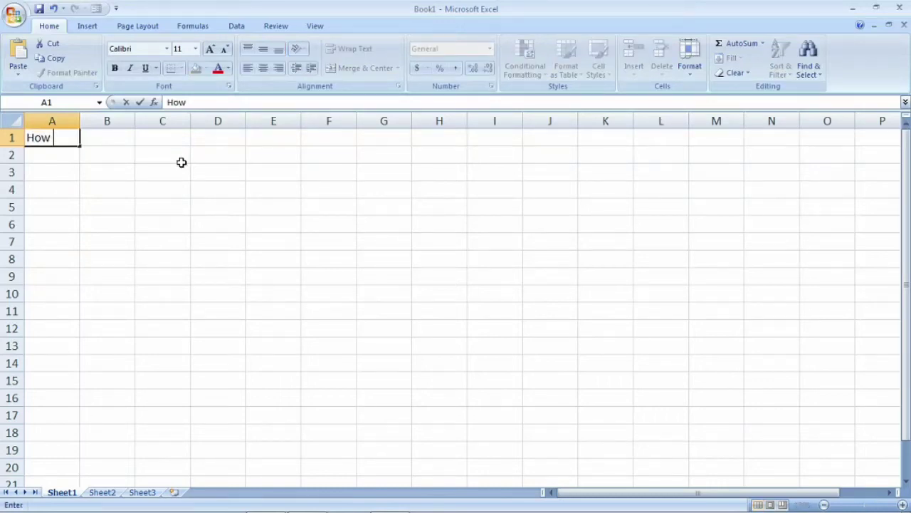
type("to ")
type("Cal")
type("v")
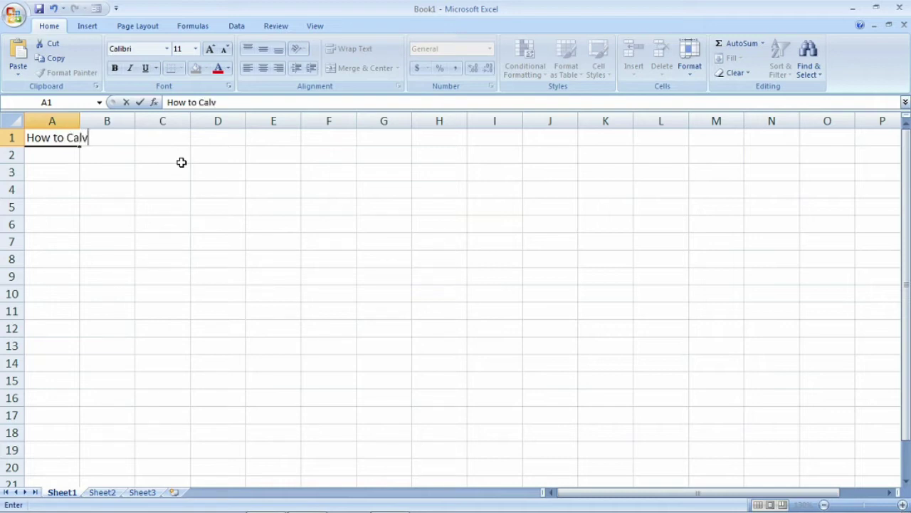
key("BackSpace")
type("culate ")
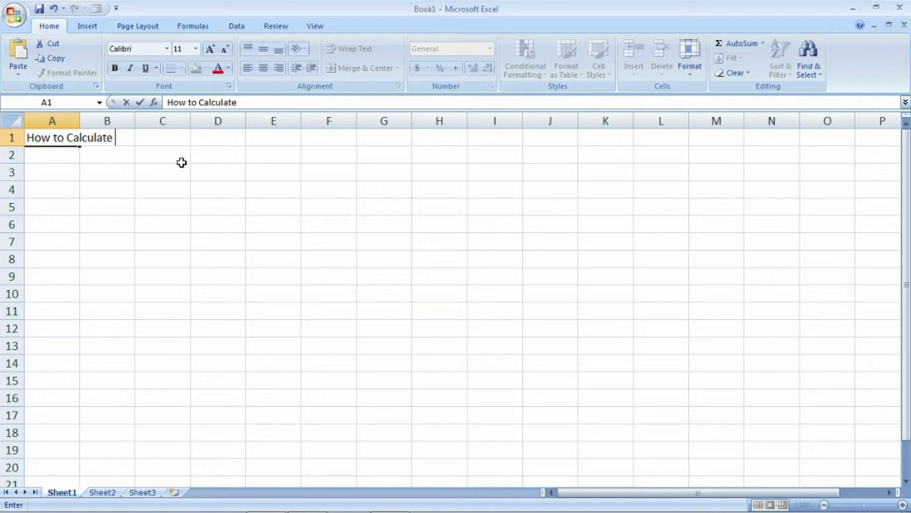
type("Interest")
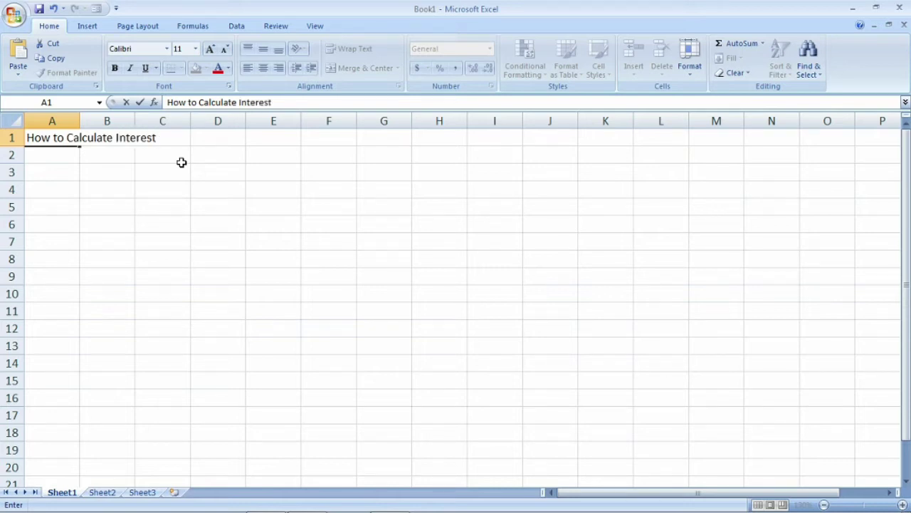
key("Return")
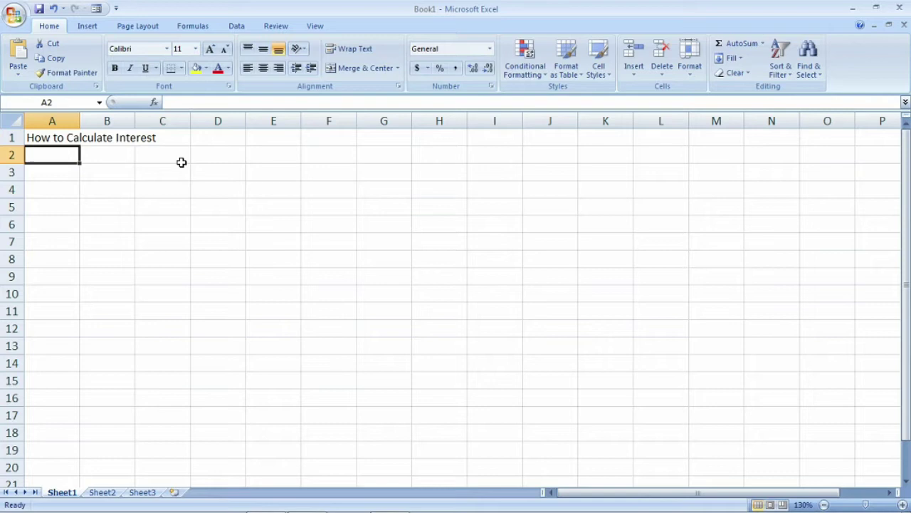
Merge and centre the title across A1:G1.
key("Up")
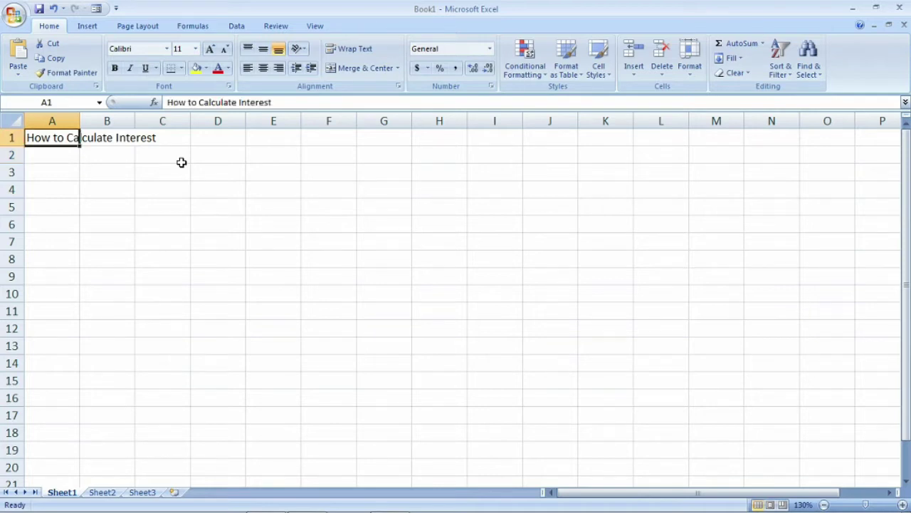
key("shift+Right")
key("shift+Right")
key("shift+Right")
key("shift+Right")
key("shift+Right")
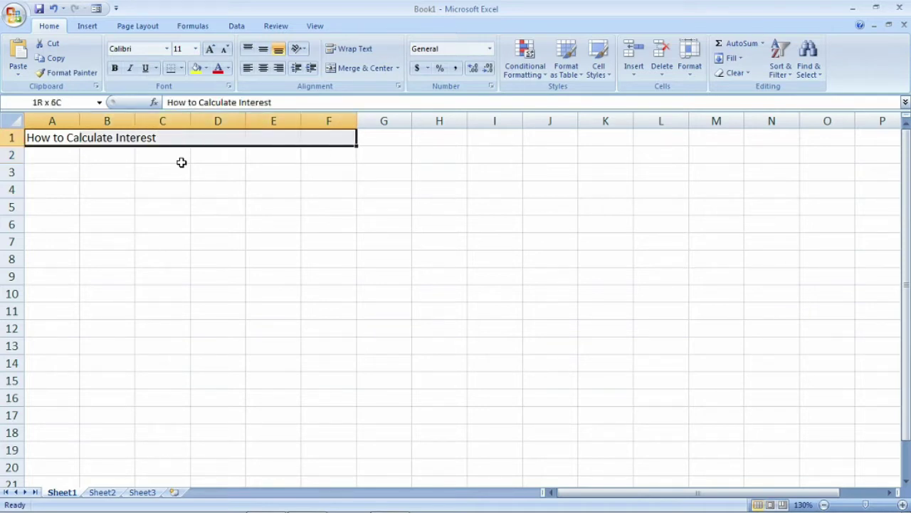
key("shift+Right")
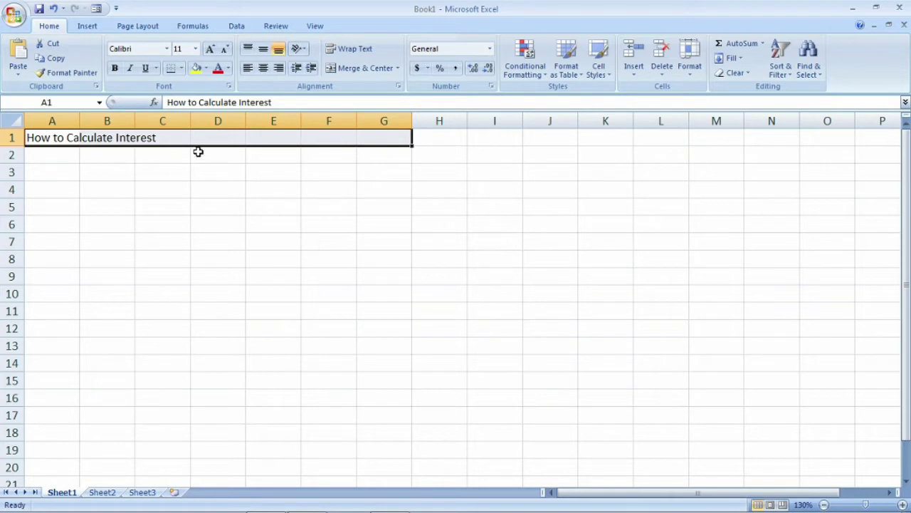
left_click(362, 74)
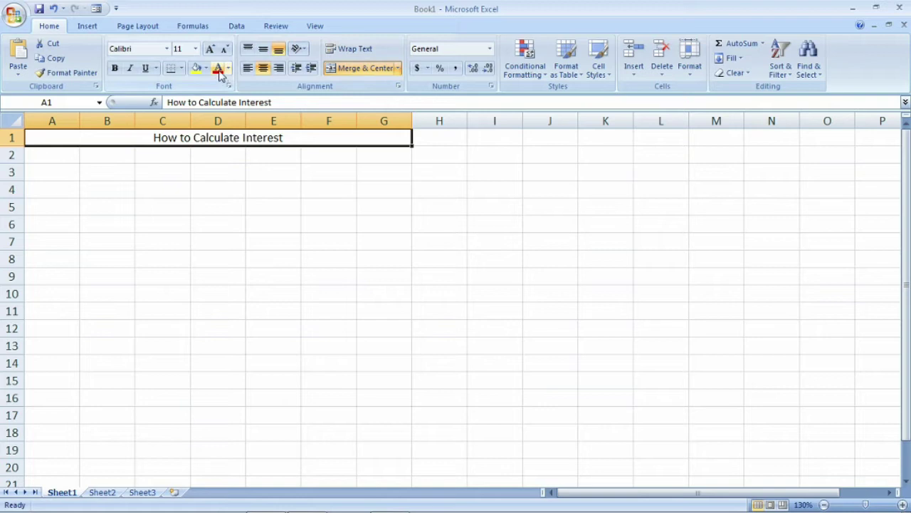
Format the title as red, bold, 16 pt text.
left_click(220, 71)
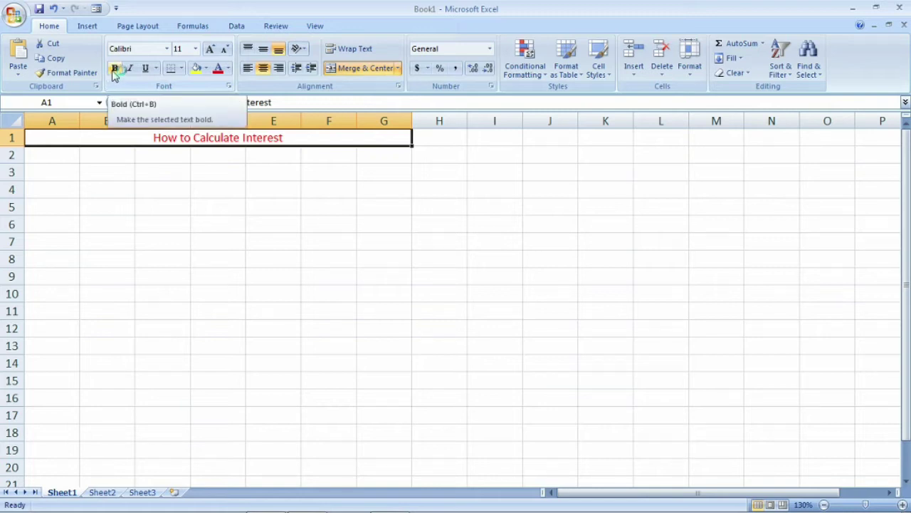
left_click(114, 71)
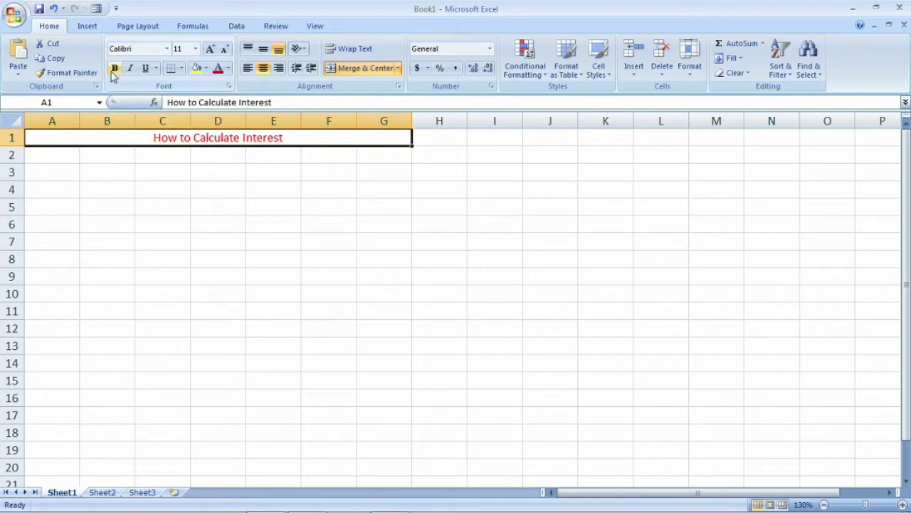
left_click(115, 74)
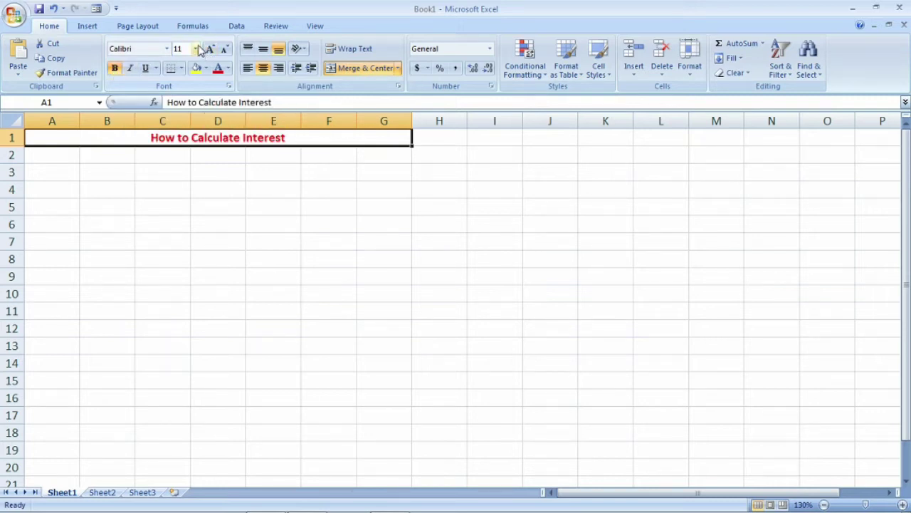
left_click(195, 49)
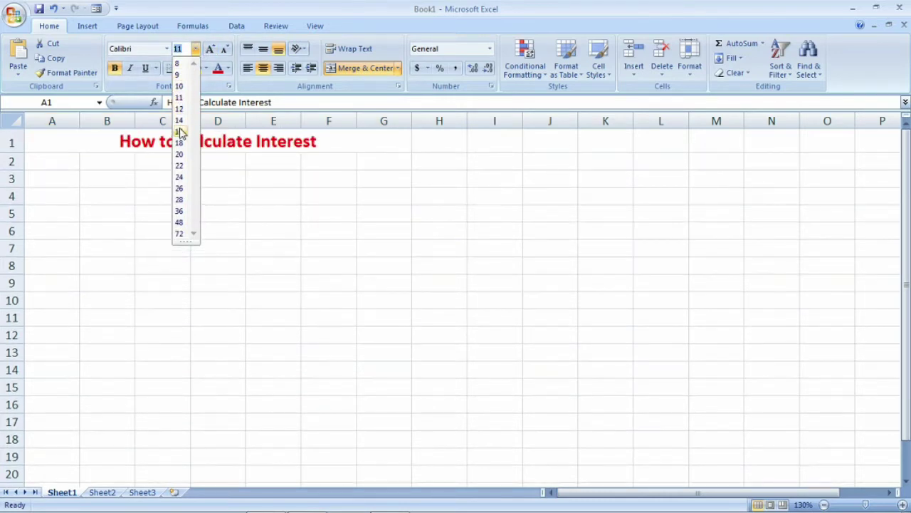
left_click(180, 132)
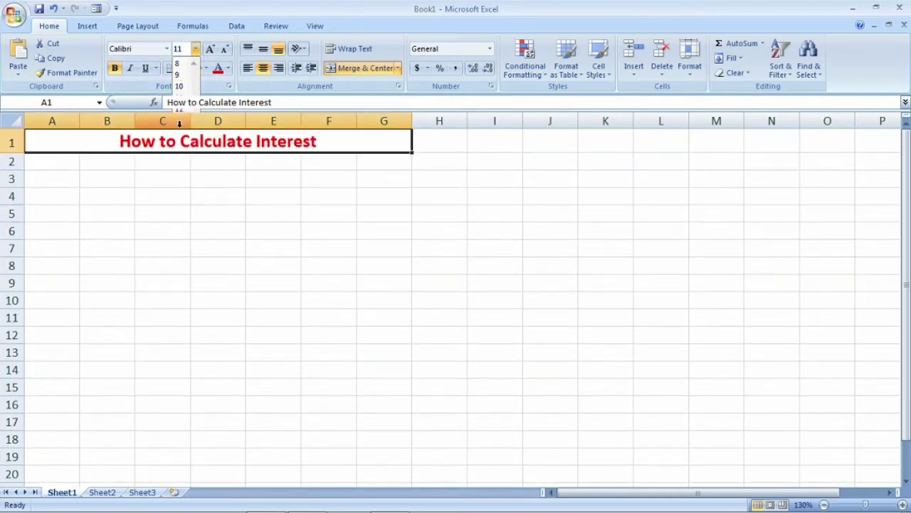
left_click(60, 164)
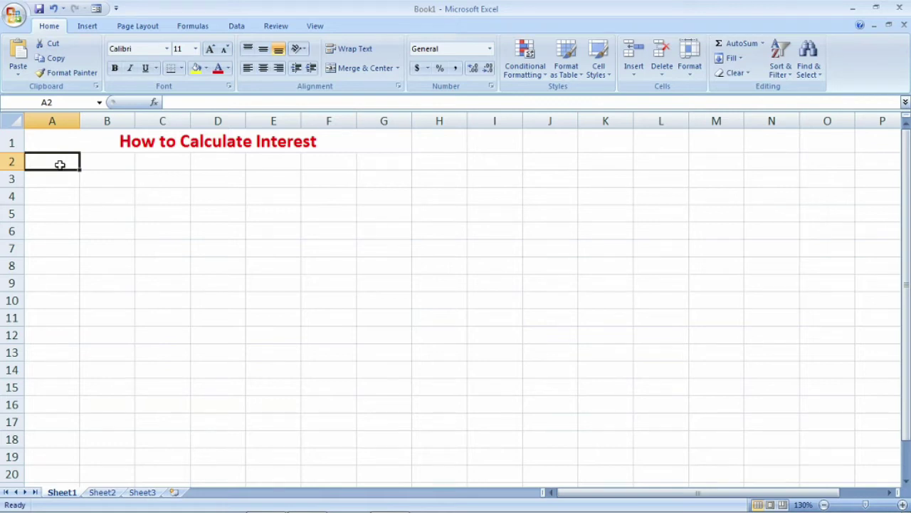
Enter the headers 'S No' in A2 and 'Principal' in B2.
type("S NO")
key("BackSpace")
type("o")
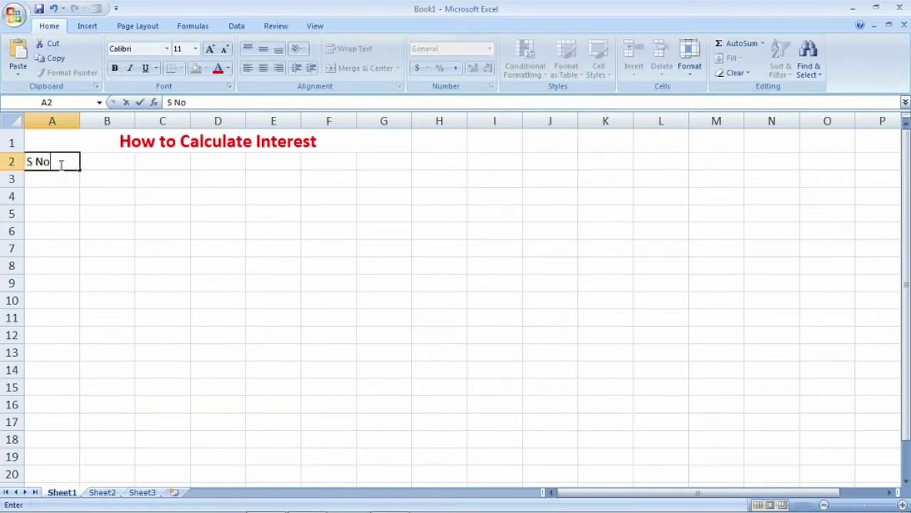
key("Tab")
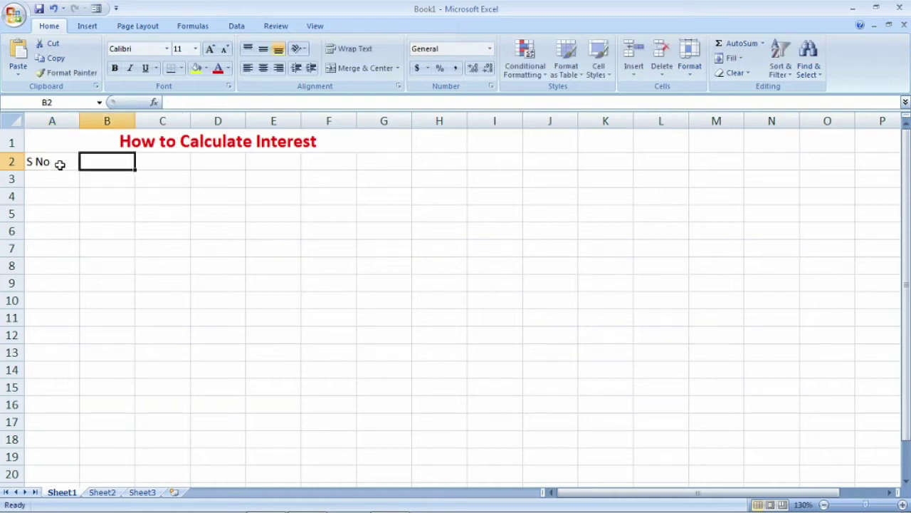
type("Principak")
key("BackSpace")
type("l")
key("Tab")
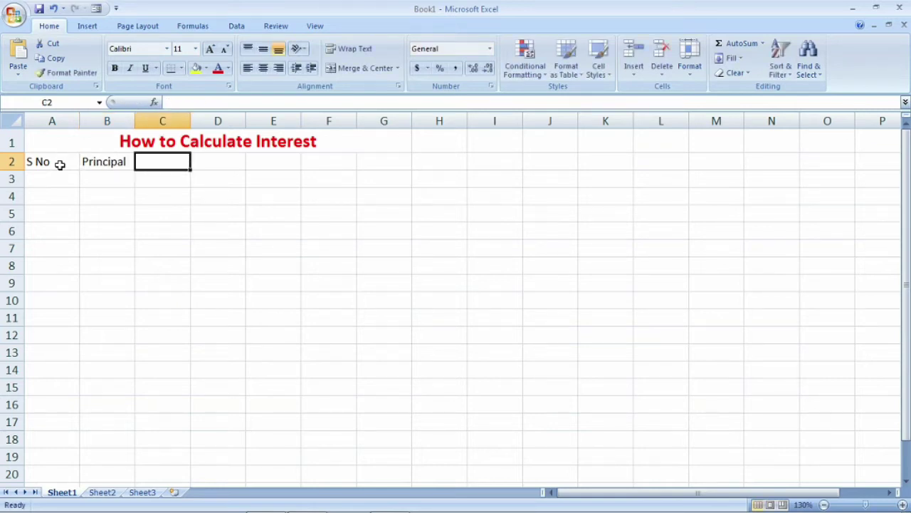
Enter the headers Rate, Time Month, Interest, Total and Installment in C2:G2.
type("Rate")
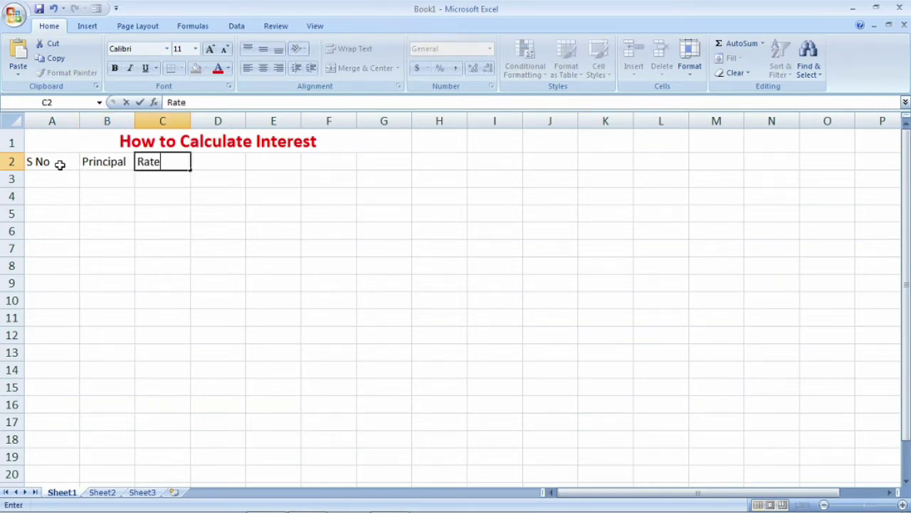
key("Tab")
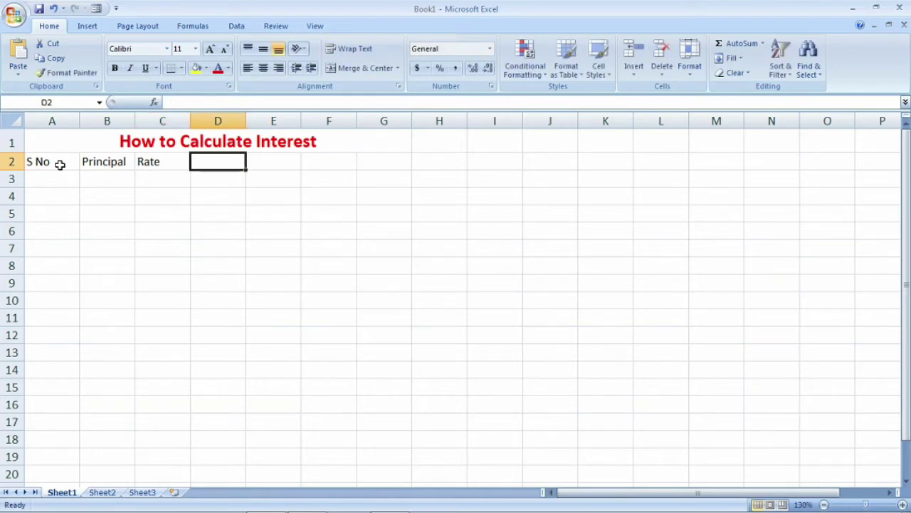
type("Time ")
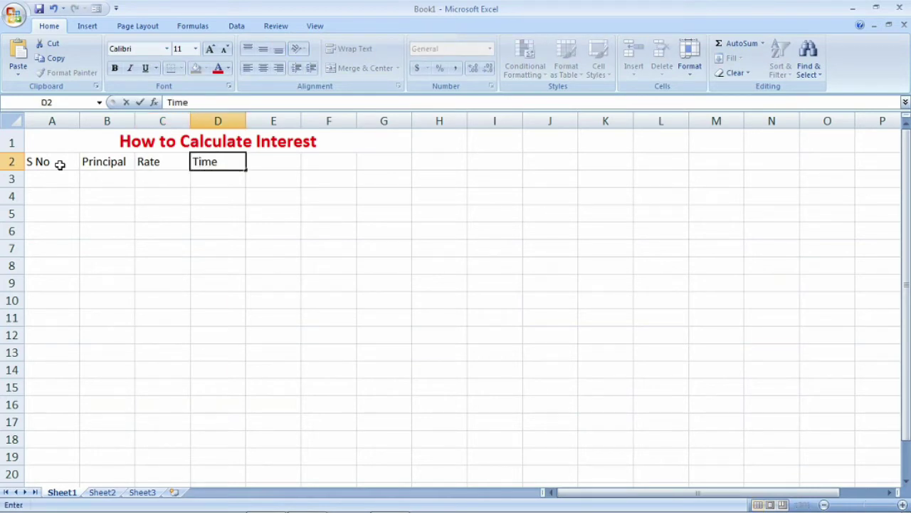
type("Month")
key("Tab")
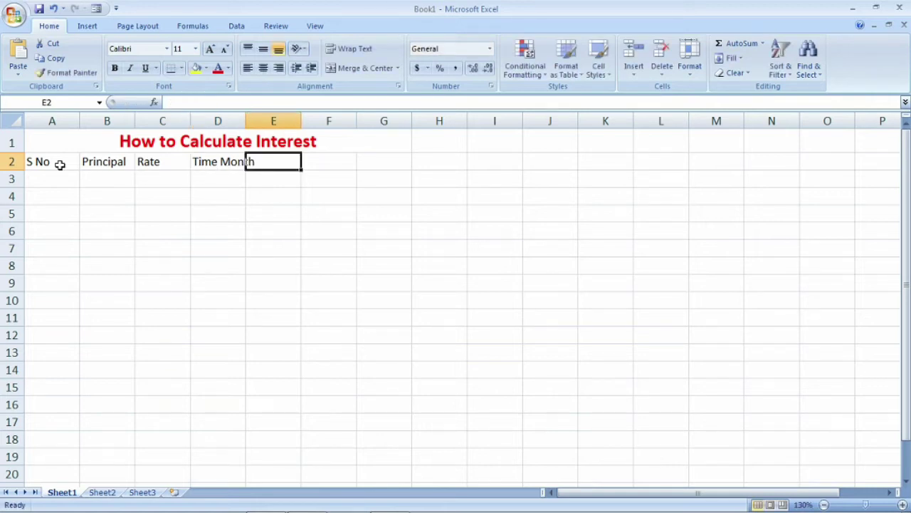
type("Interest")
key("Tab")
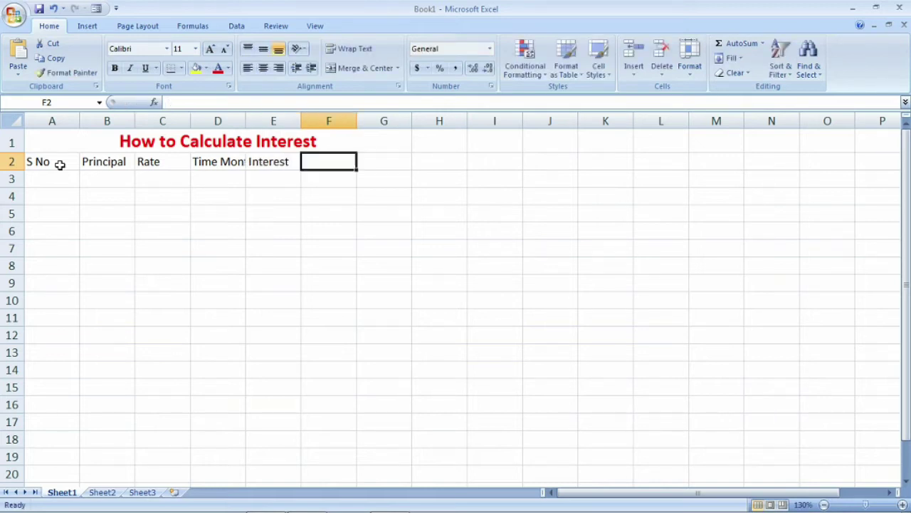
type("Total")
key("Tab")
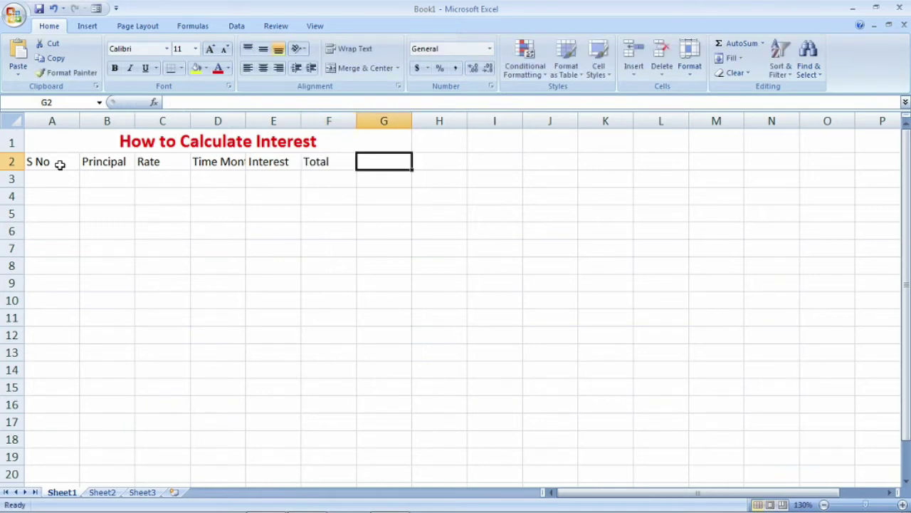
type("Installment")
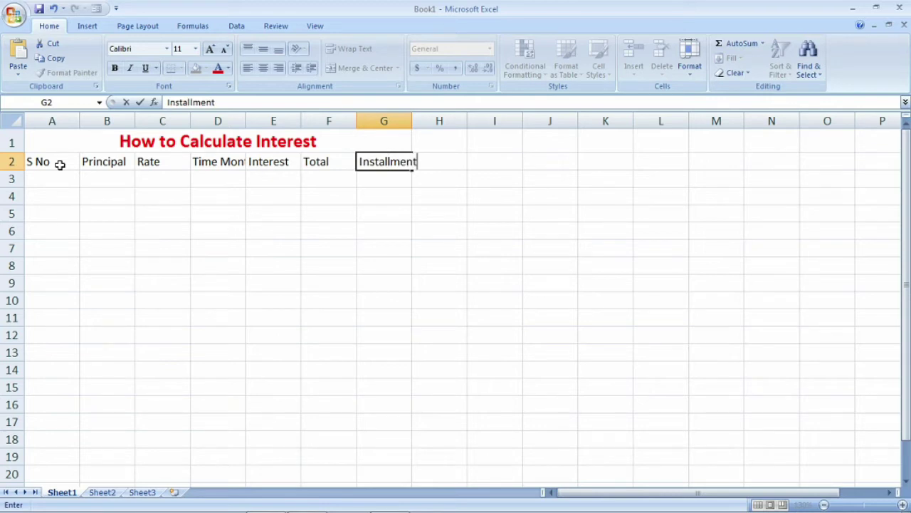
key("Return")
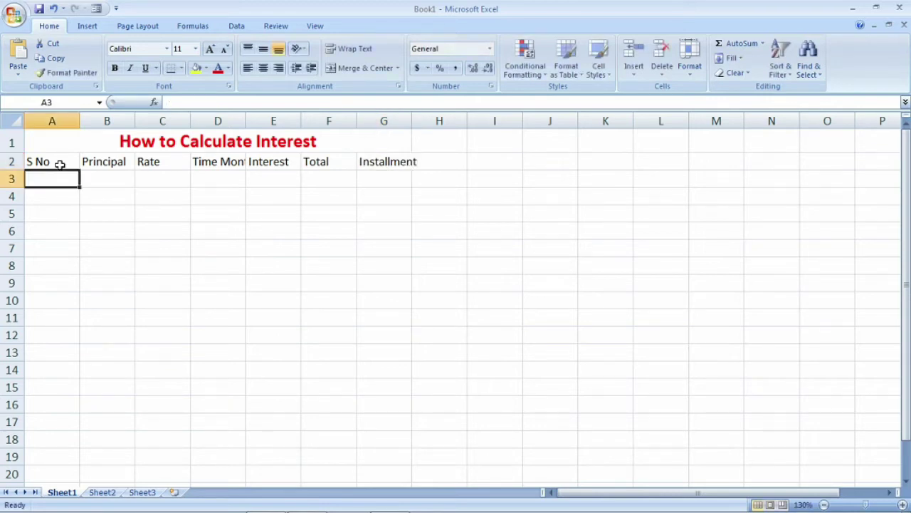
Make the header cells A2:G2 bold.
left_click(60, 165)
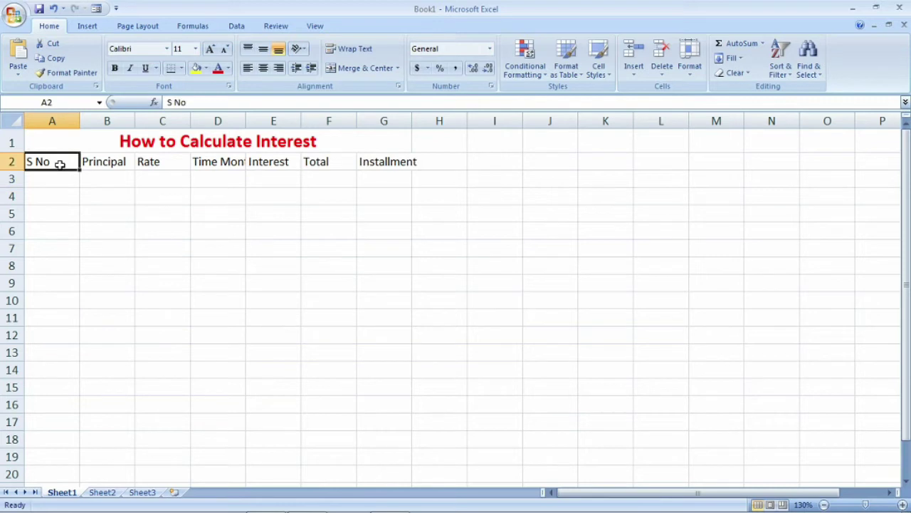
key("shift+Right")
key("shift+Right")
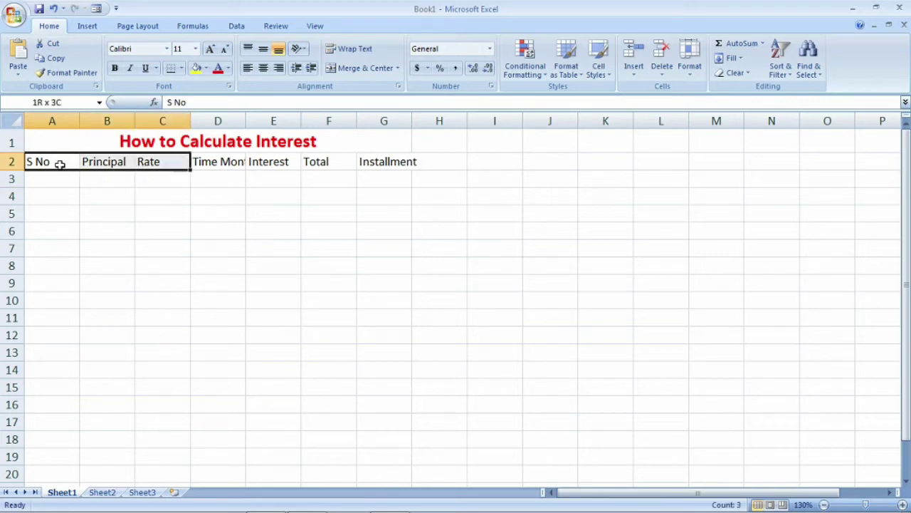
key("shift+Right")
key("shift+Right")
key("shift+Right")
key("shift+Right")
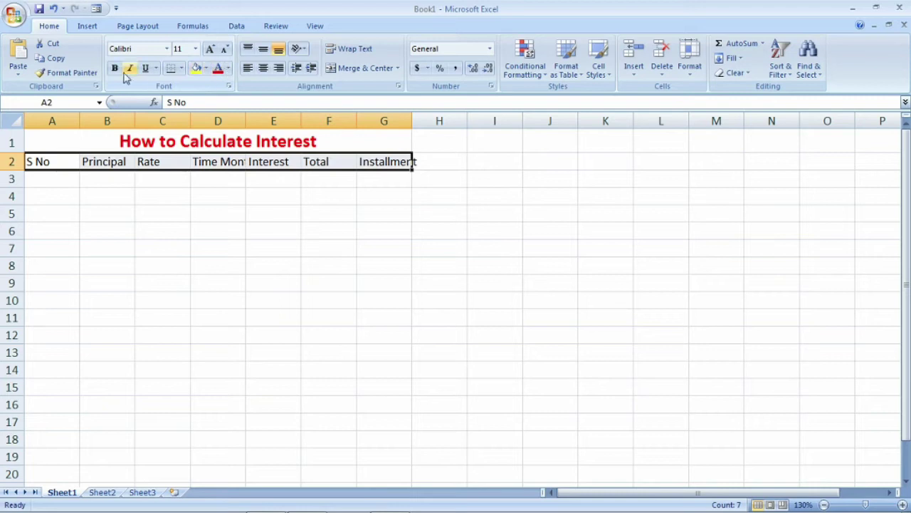
left_click(114, 69)
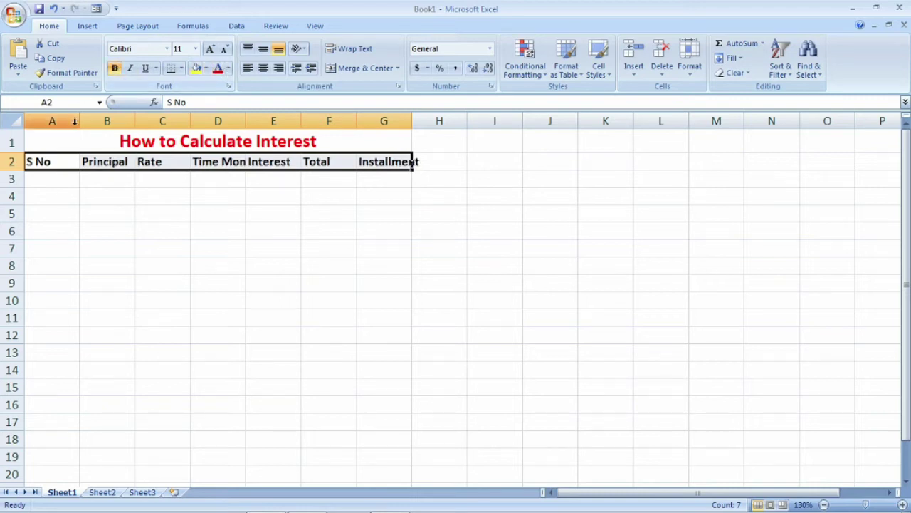
left_click(63, 178)
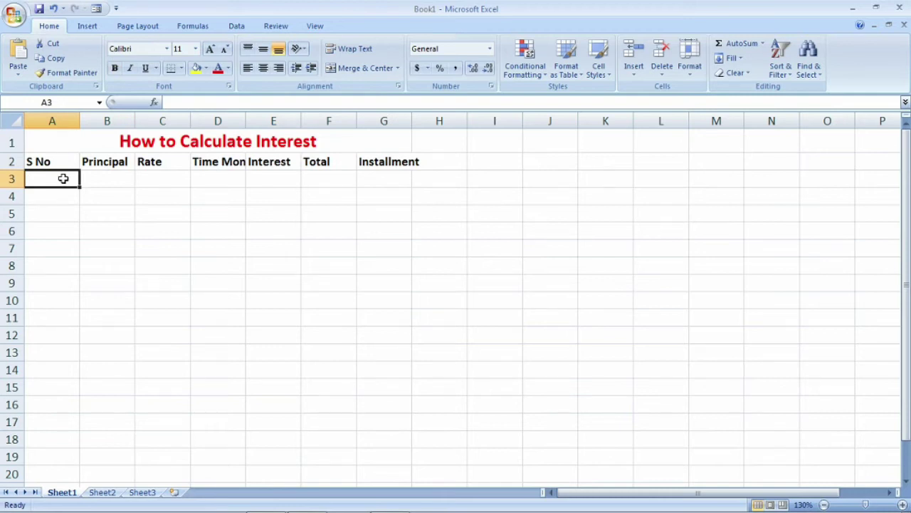
Enter 1 in A3 and select A3:A7 in the S No column.
type("1")
key("Return")
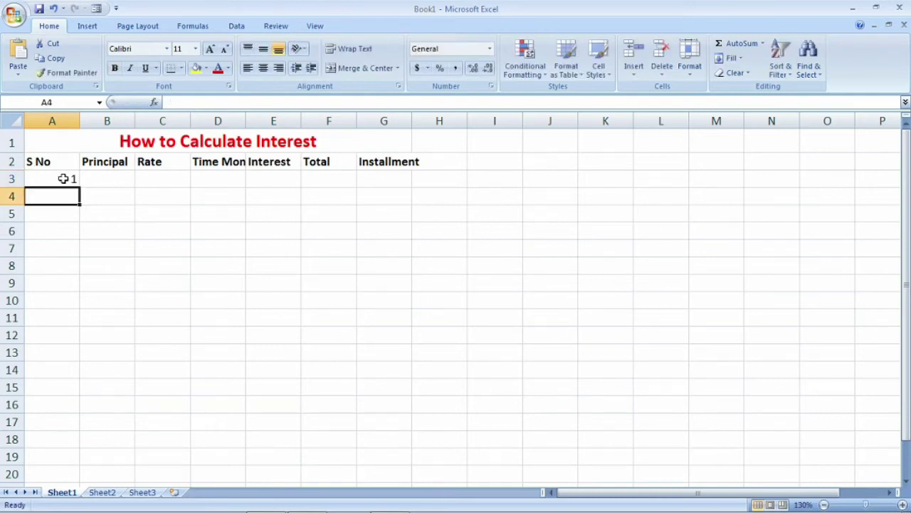
left_click(63, 179)
key("shift+Down")
key("shift+Down")
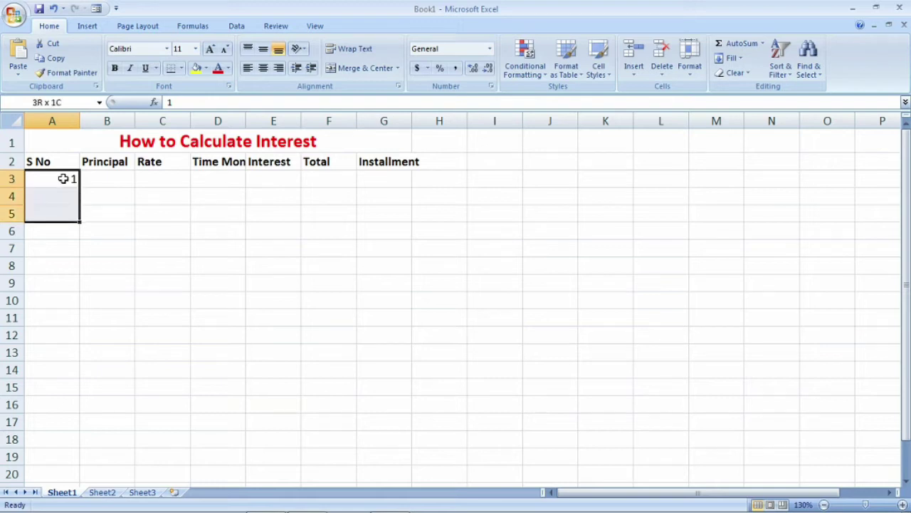
key("shift+Down")
key("shift+Down")
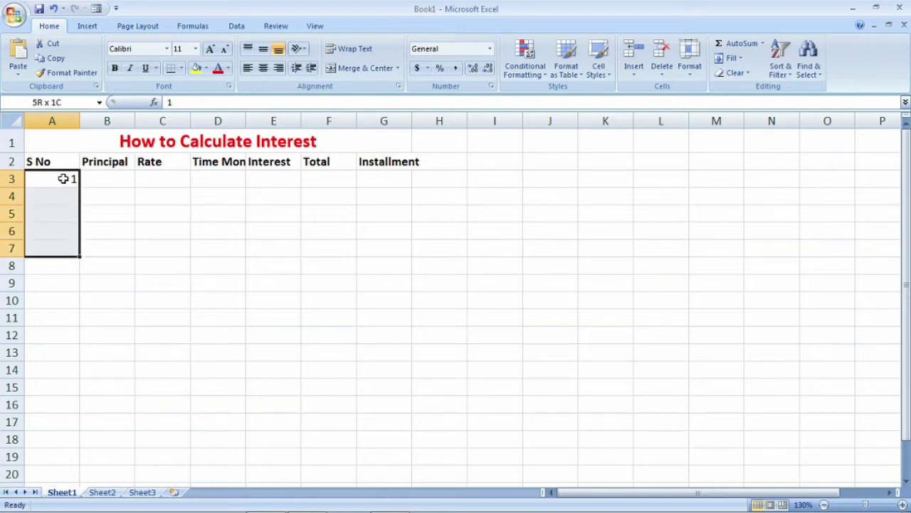
key("Up")
key("Down")
key("shift+Down")
key("shift+Down")
key("shift+Down")
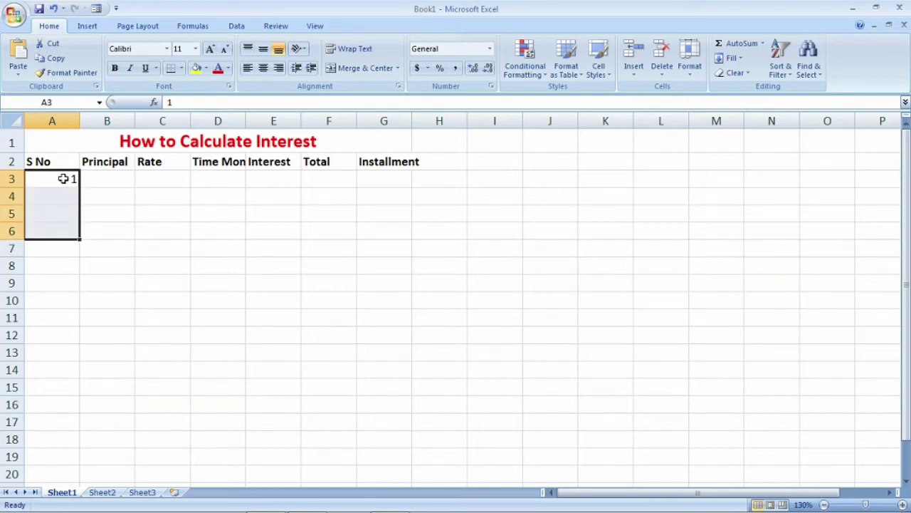
key("shift+Down")
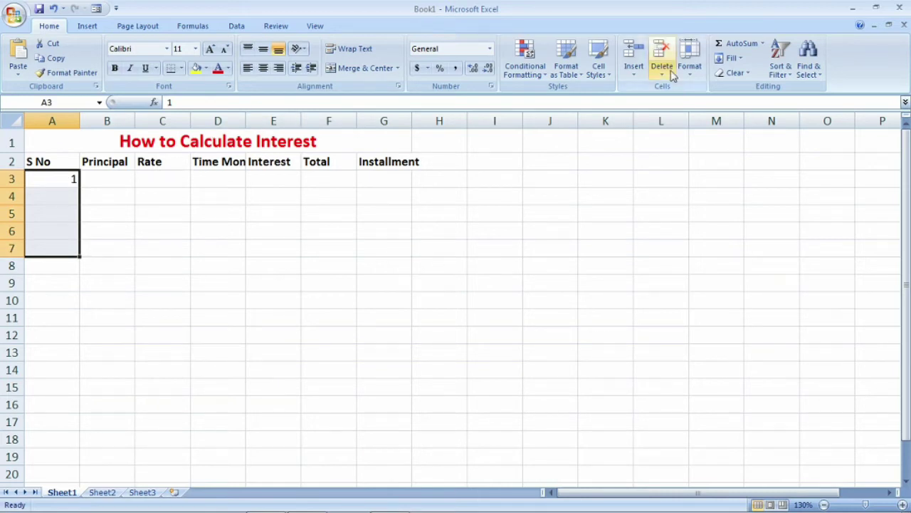
Fill A3:A7 as a linear series with step 1, giving 1 to 5.
left_click(734, 62)
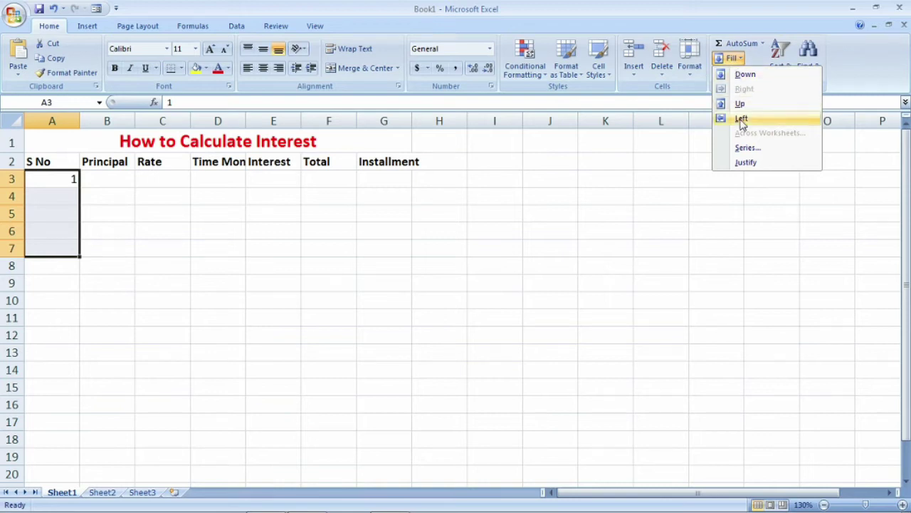
left_click(740, 149)
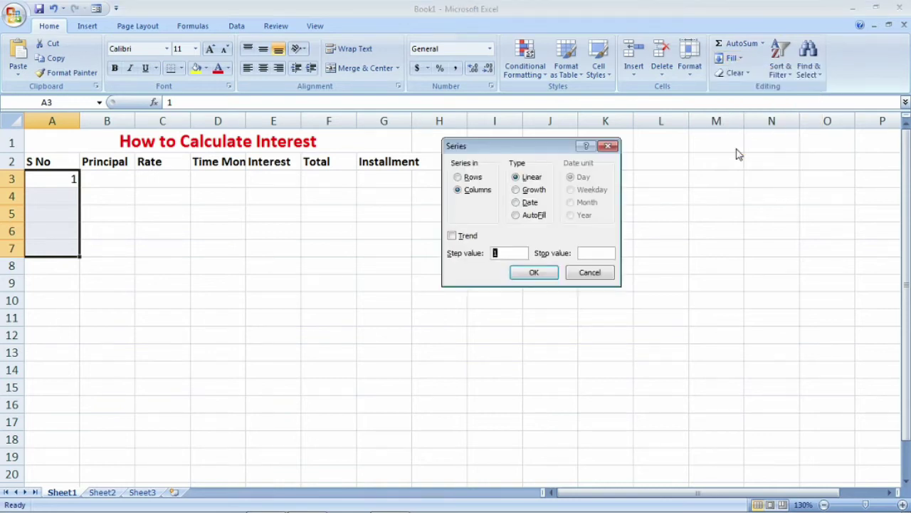
left_click(532, 274)
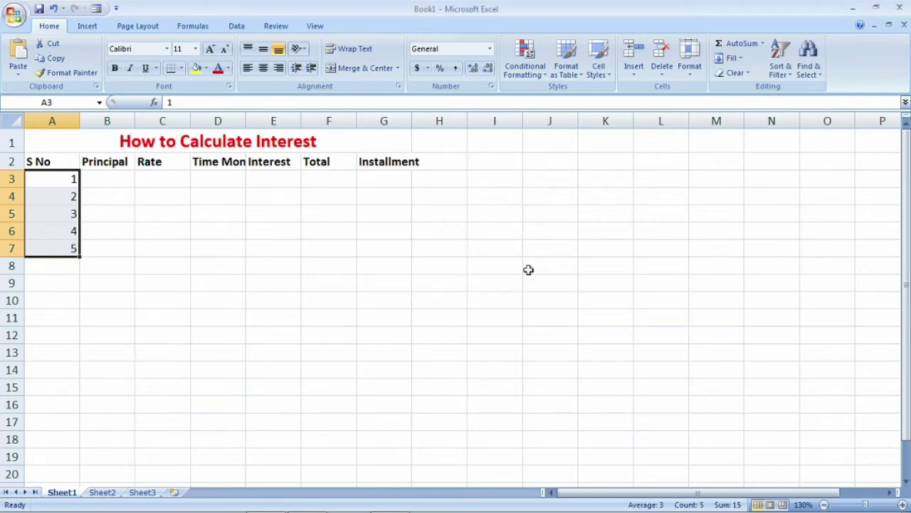
left_click(67, 178)
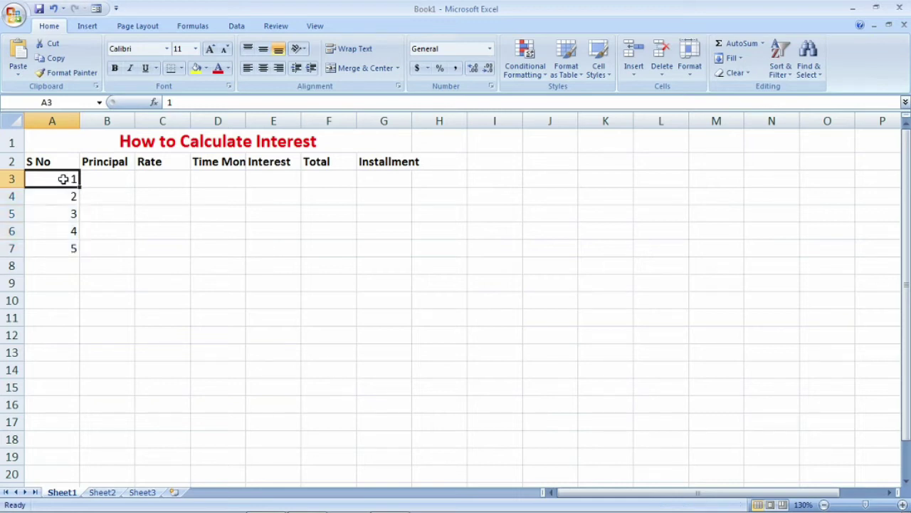
Widen column D, then enter 100000, 2% and 12 in B3:D3.
left_click(113, 179)
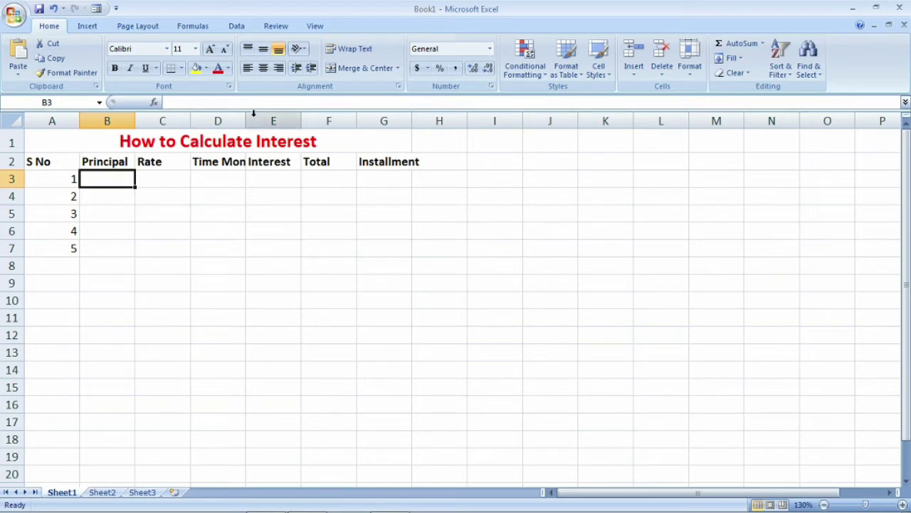
left_click_drag(246, 119, 262, 119)
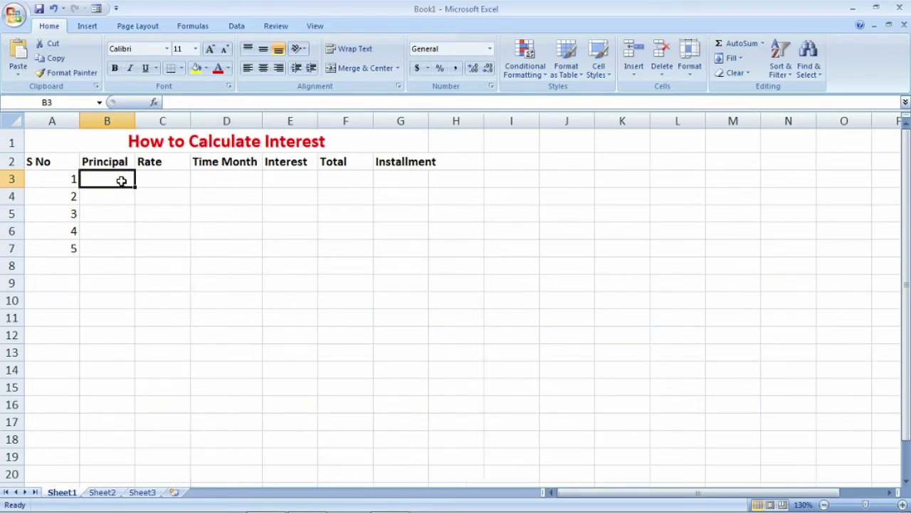
type("100000")
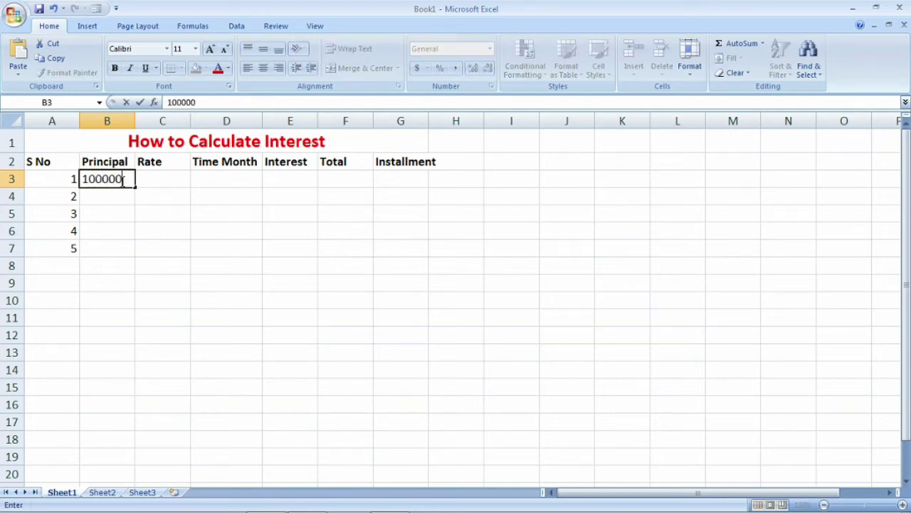
left_click(155, 178)
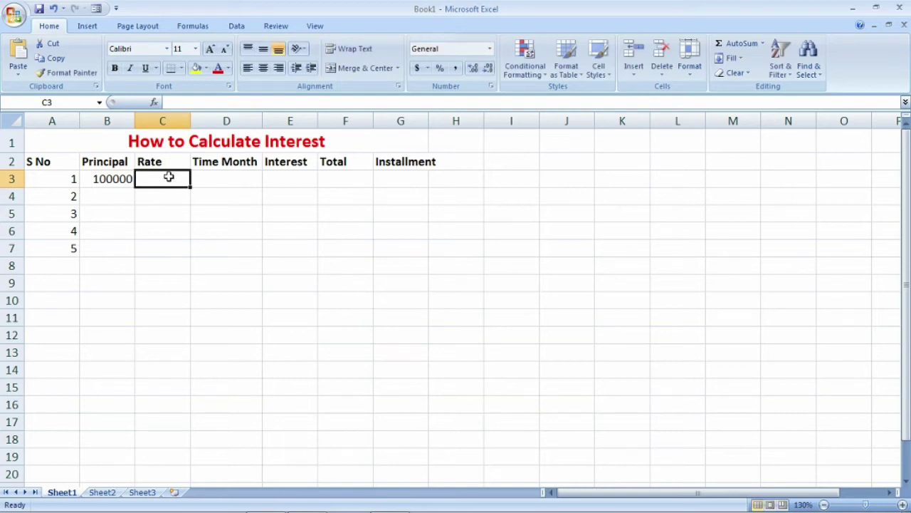
type("2")
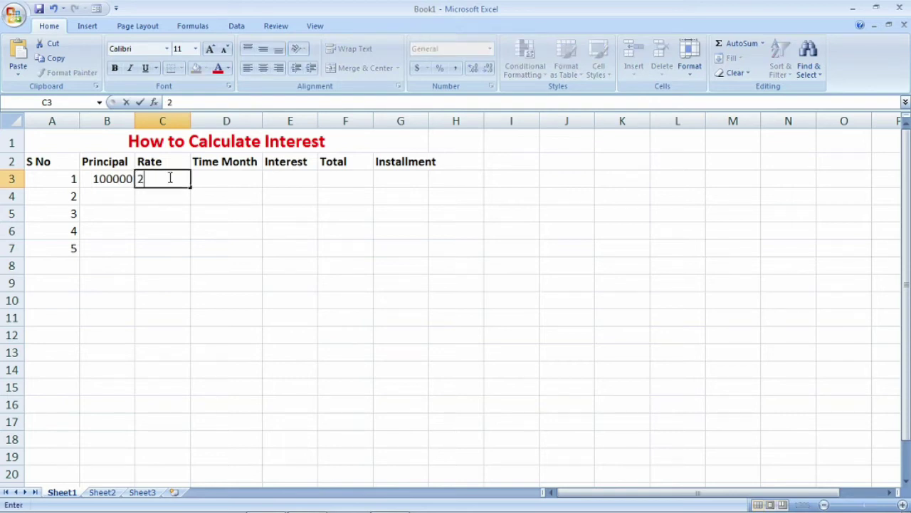
type("%")
key("Tab")
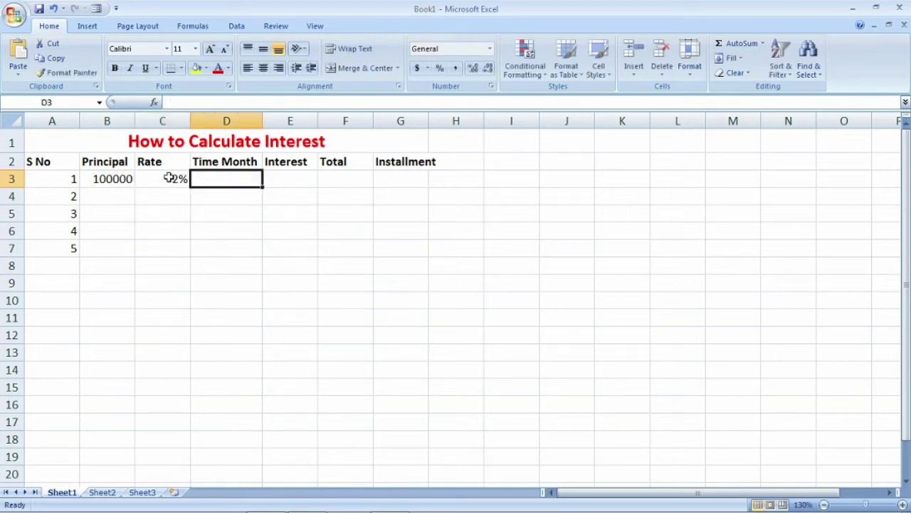
type("12")
key("Tab")
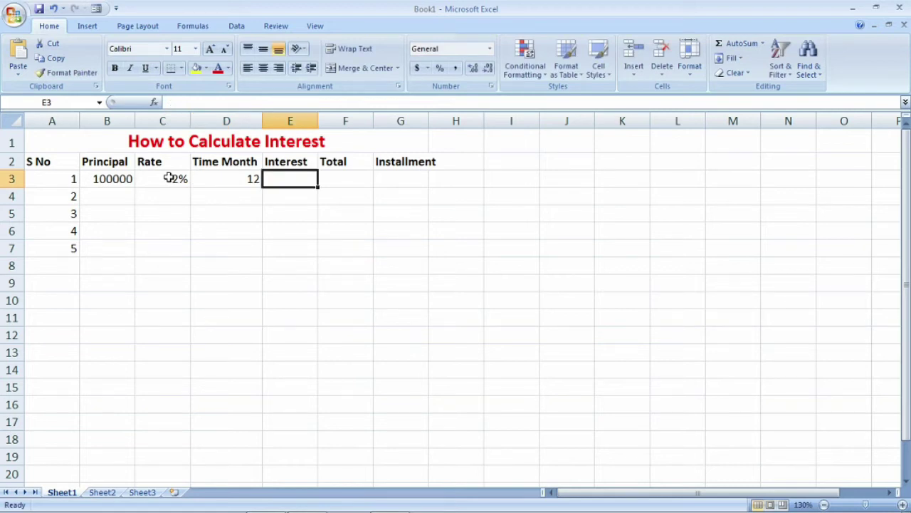
Enter =B3*C3*D3 in E3, giving an interest of 24000.
type("=")
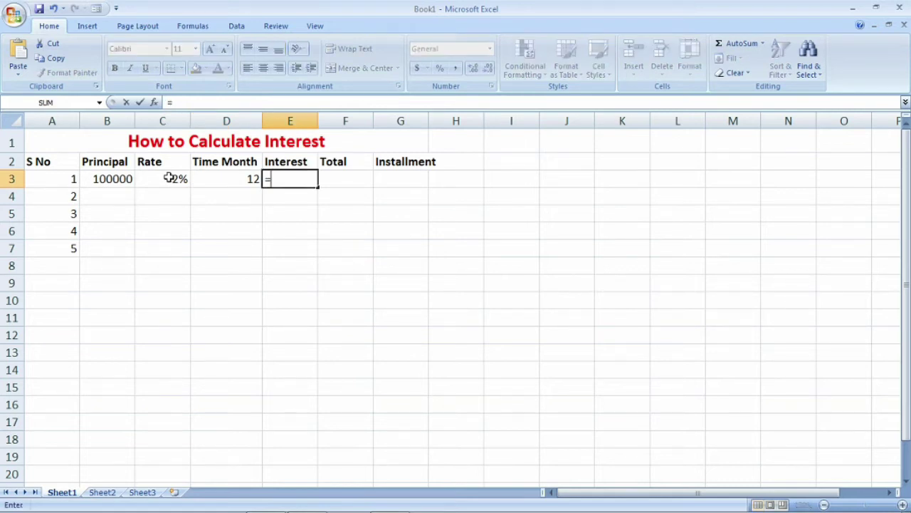
left_click(119, 178)
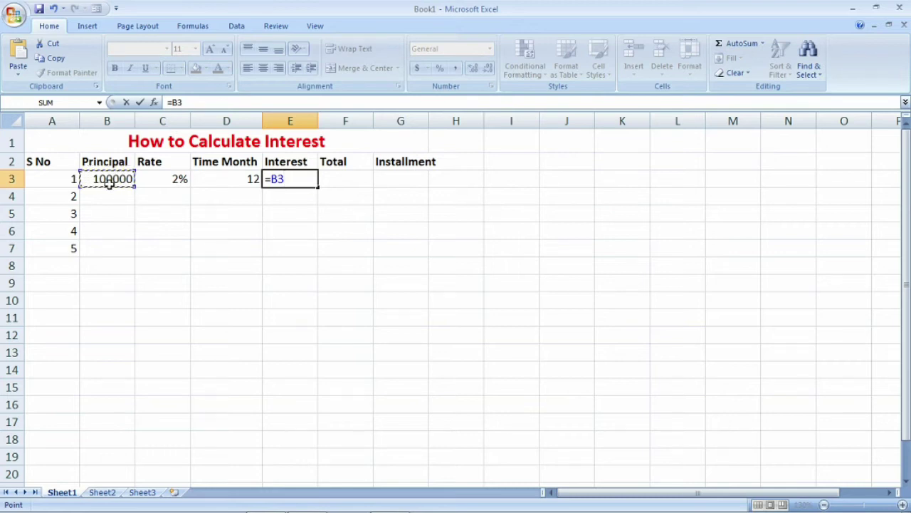
type("*")
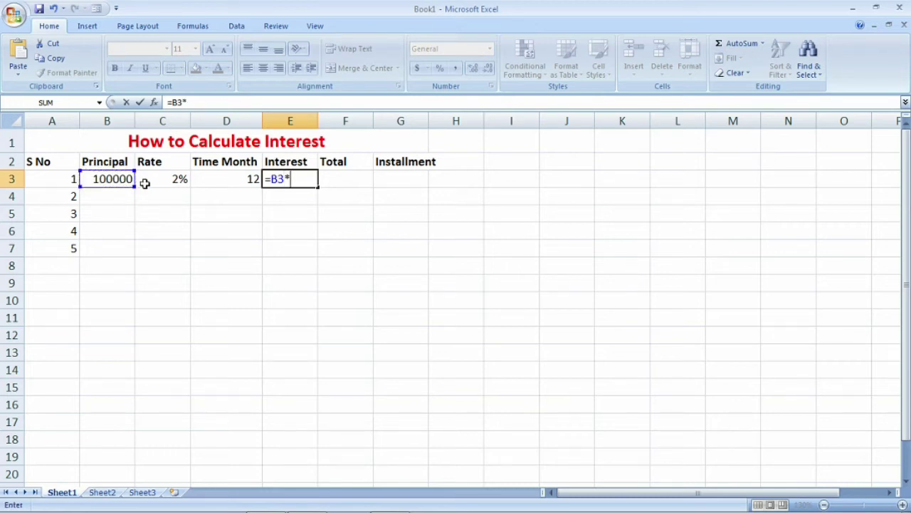
left_click(171, 178)
type("*")
left_click(230, 179)
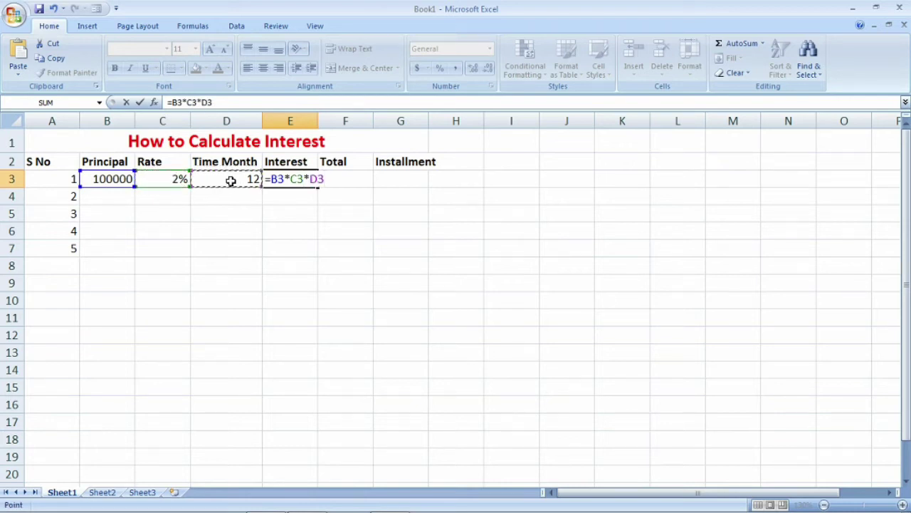
key("Return")
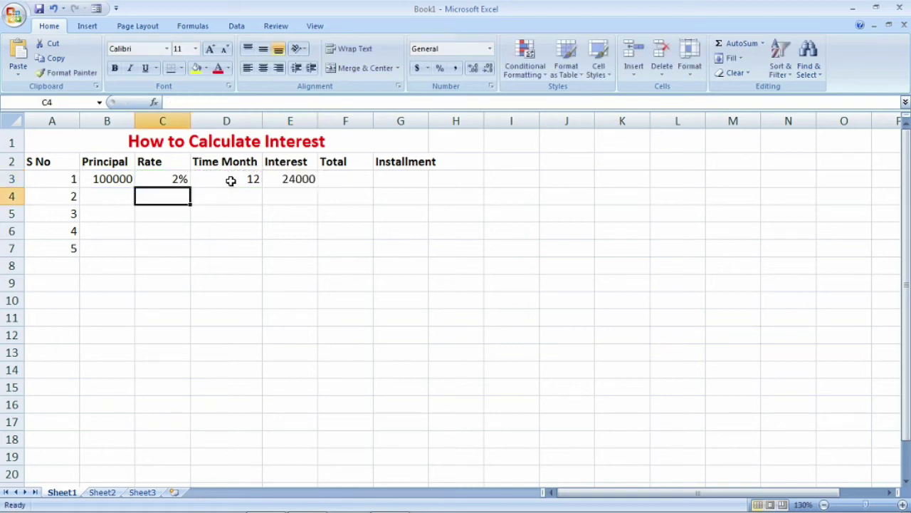
left_click(297, 179)
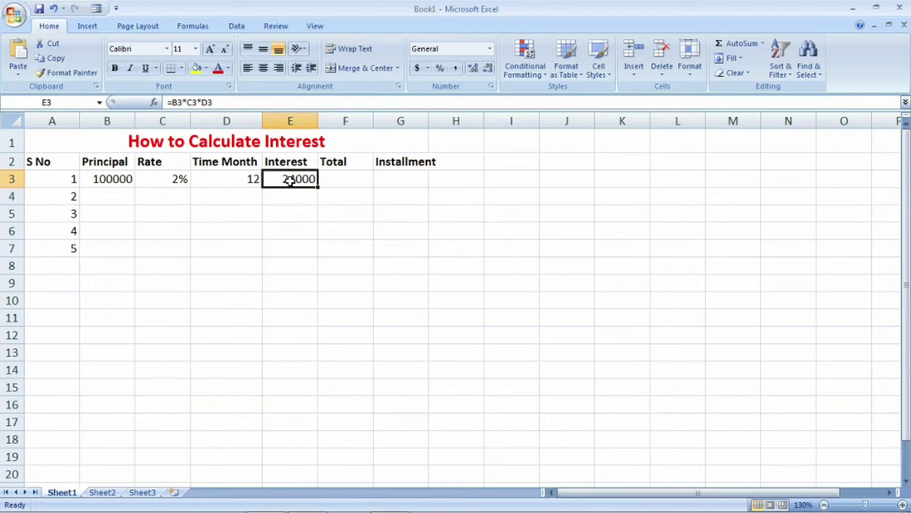
Enter =B3+E3 in F3, giving a total of 124000.
left_click(333, 177)
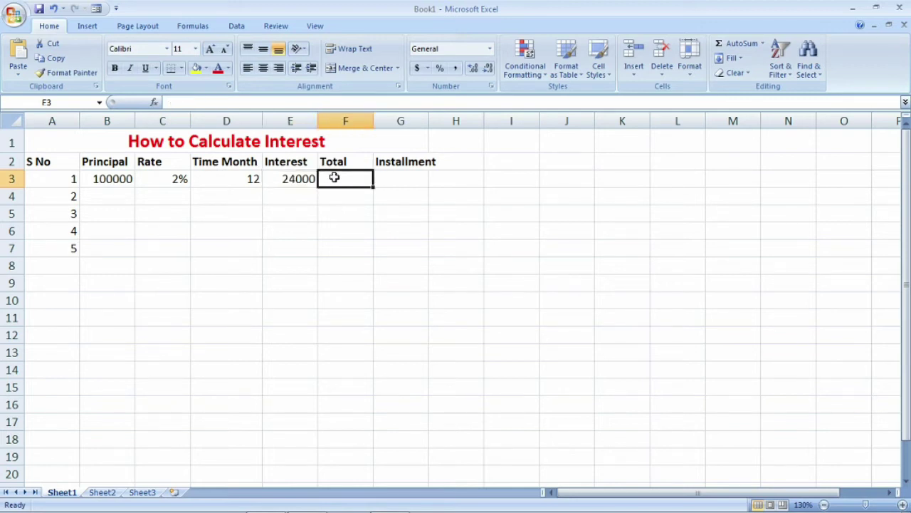
type("=")
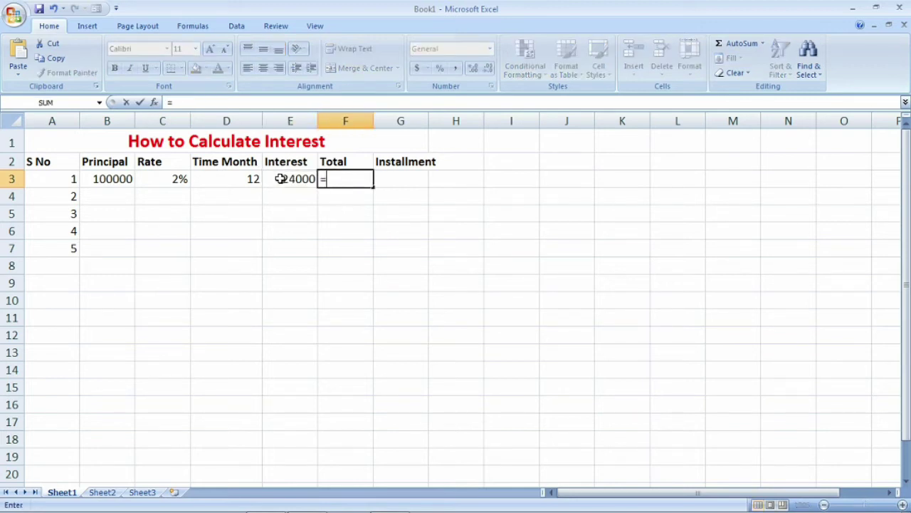
left_click(119, 179)
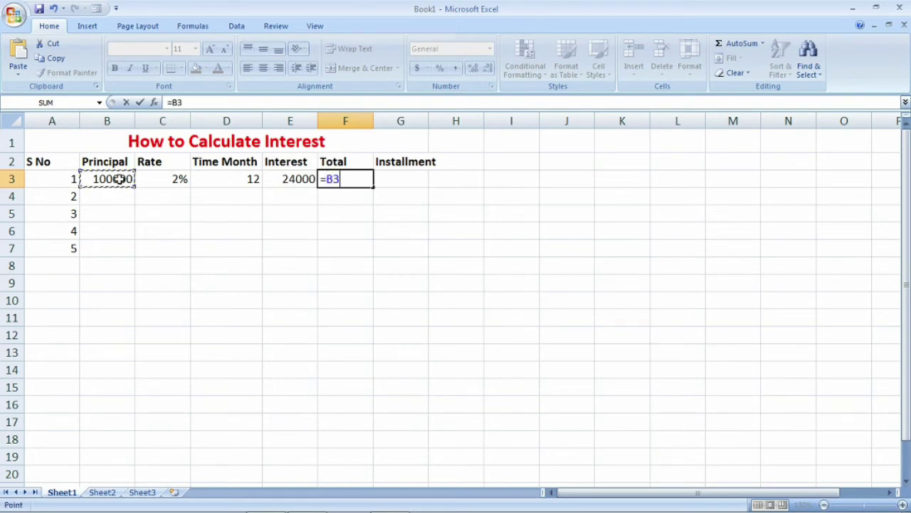
type("+")
left_click(292, 178)
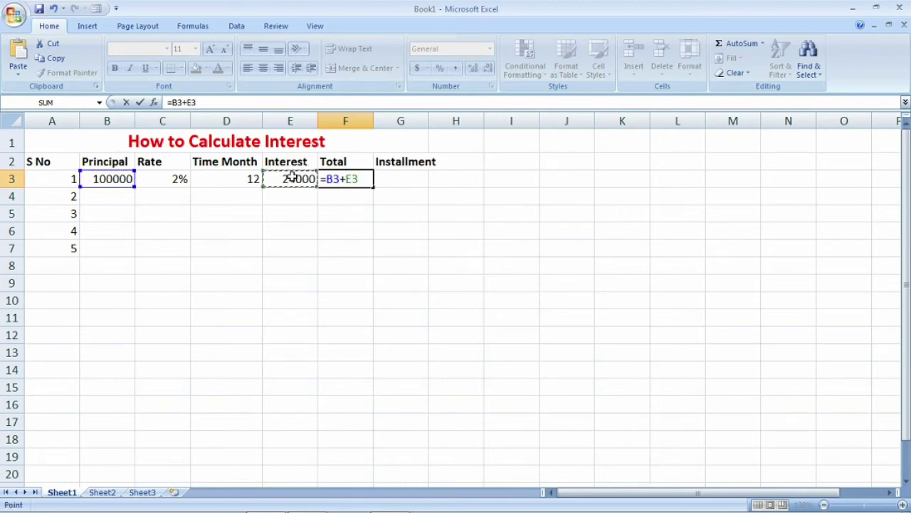
key("Return")
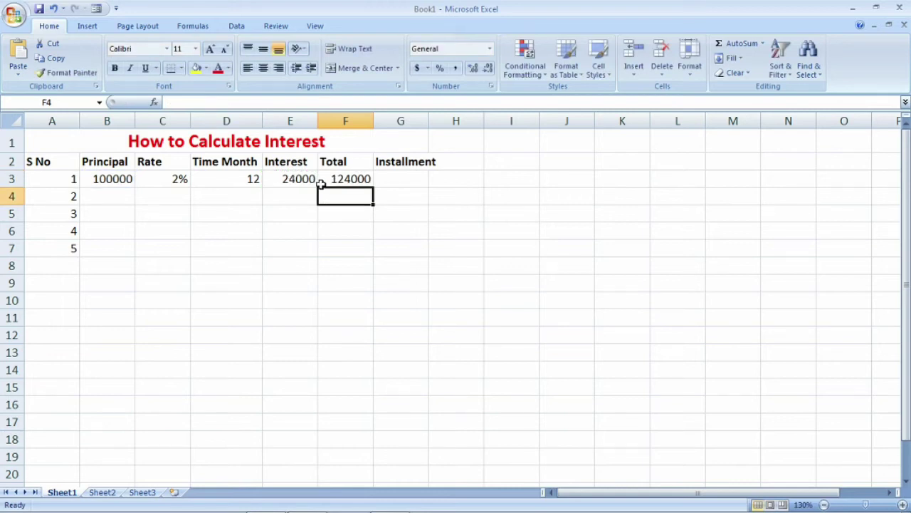
left_click(348, 177)
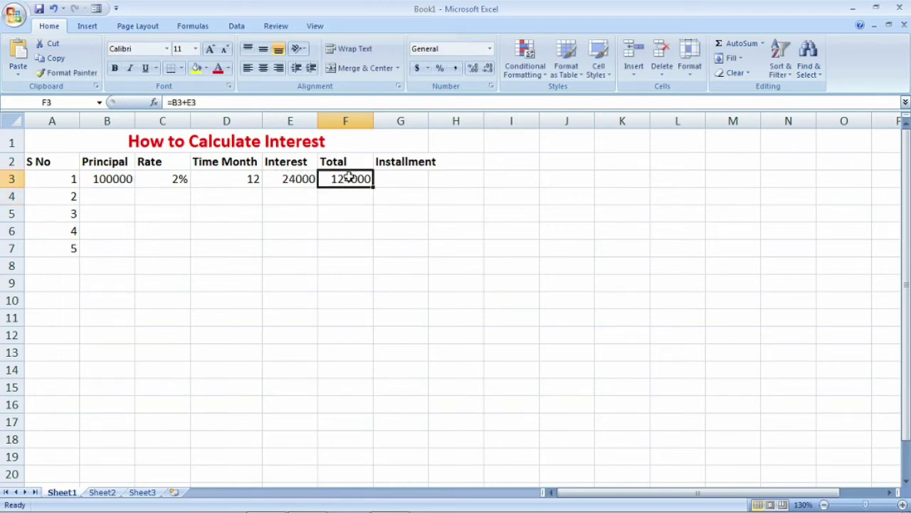
Autofit column G and enter =F3/D3 in G3, giving 10333.333.
left_click(406, 180)
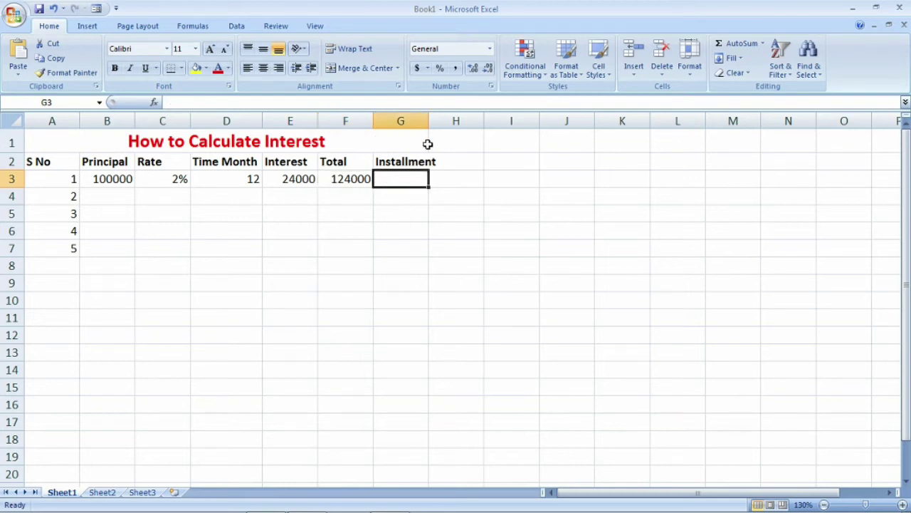
double_click(429, 120)
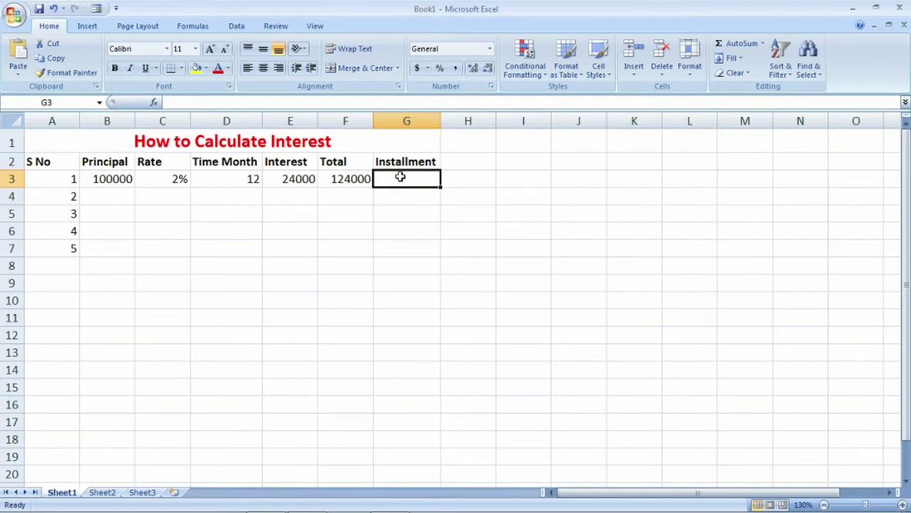
type("=")
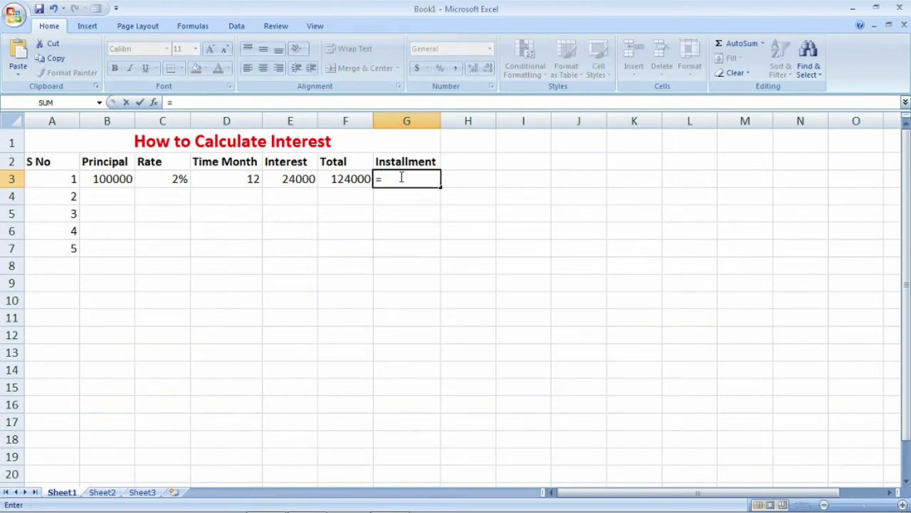
left_click(349, 179)
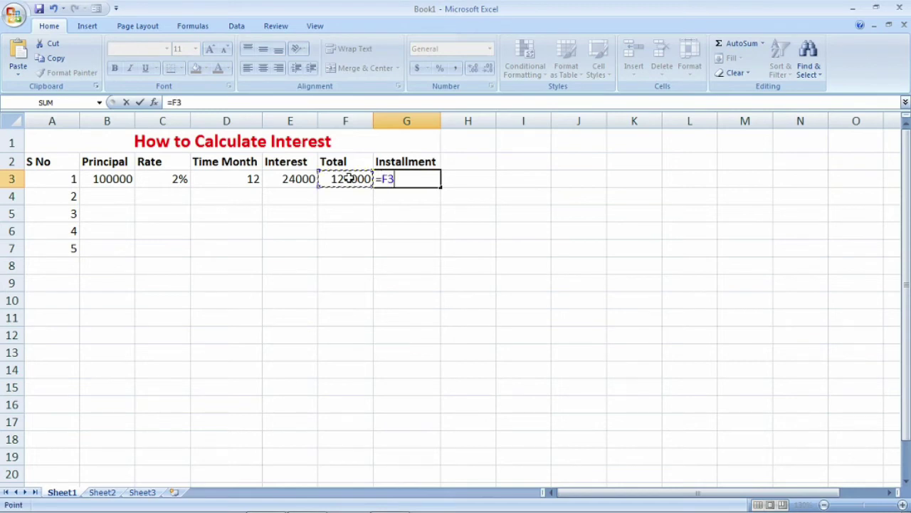
type("/")
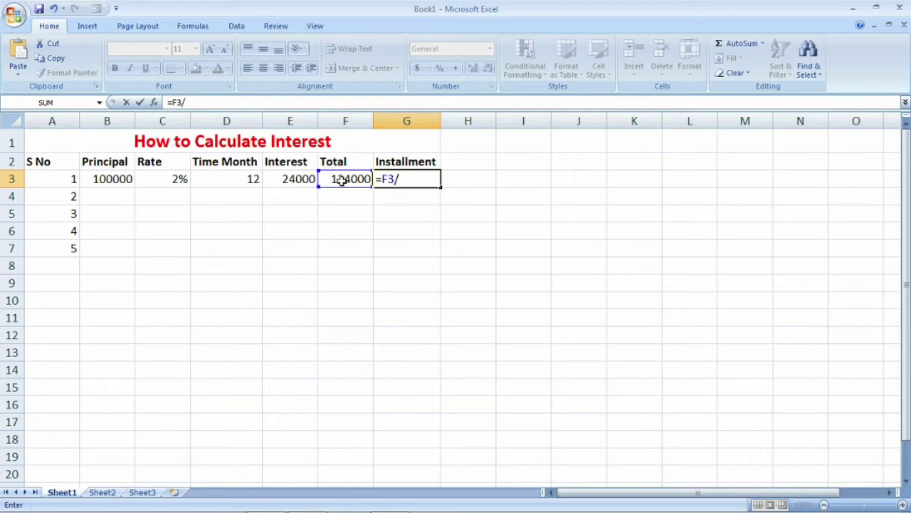
left_click(246, 179)
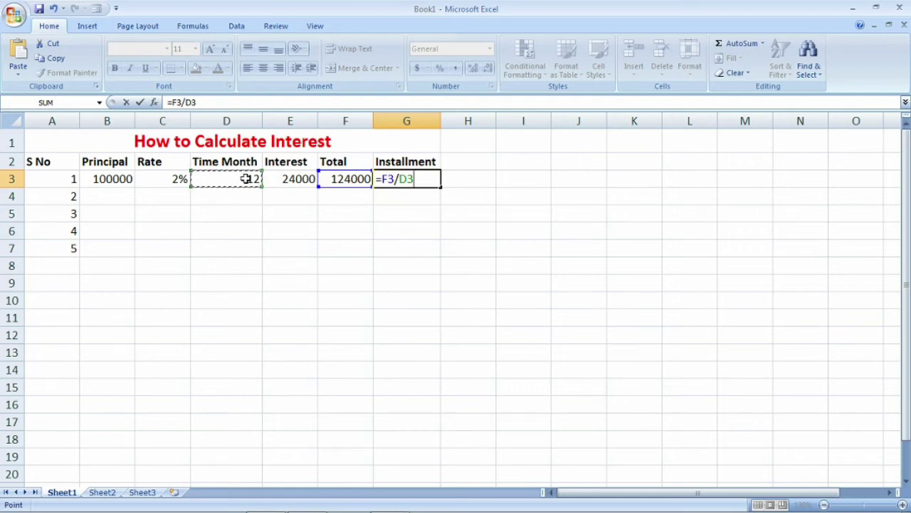
key("Return")
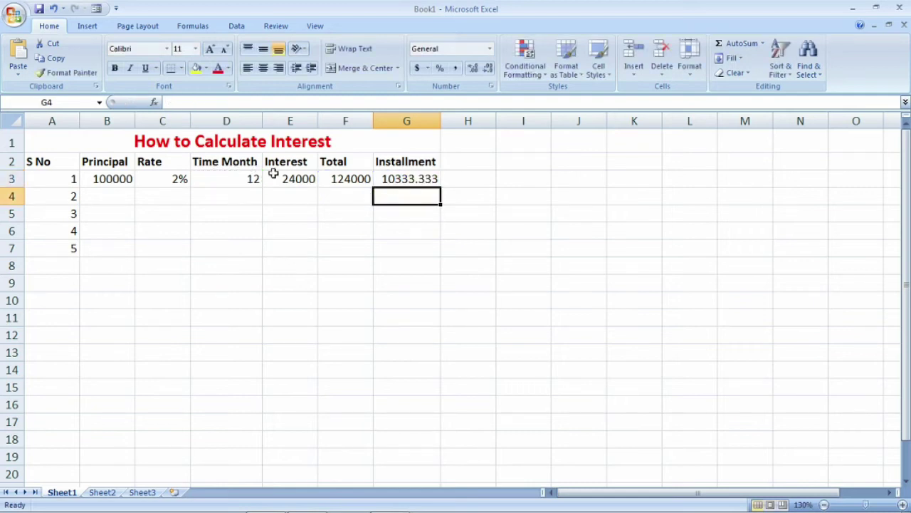
left_click(411, 182)
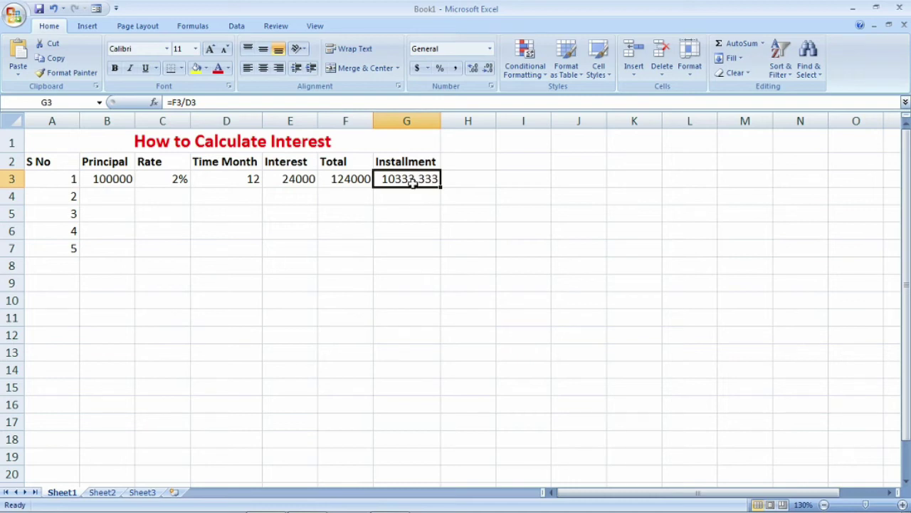
left_click(240, 179)
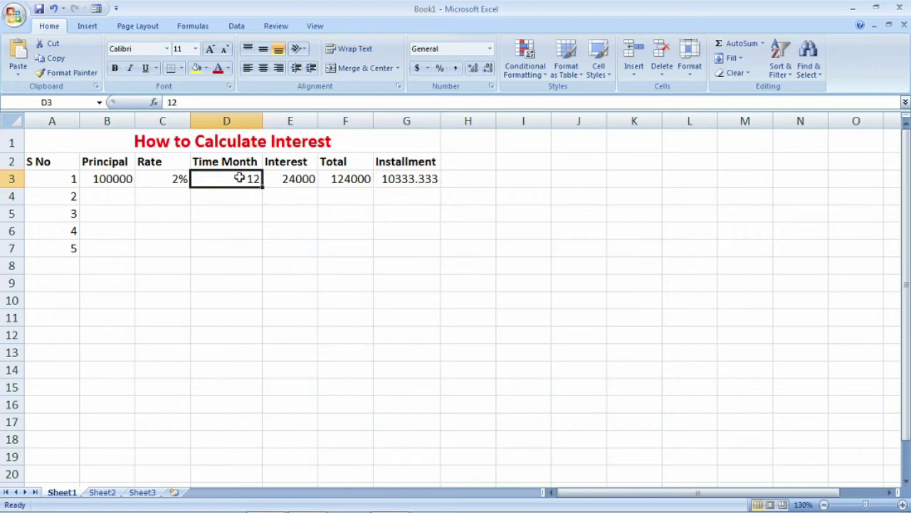
type("16")
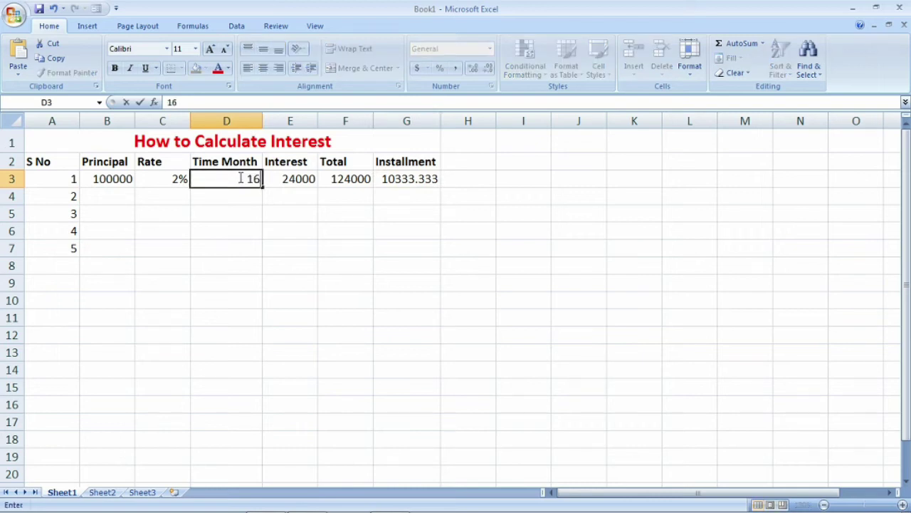
key("Return")
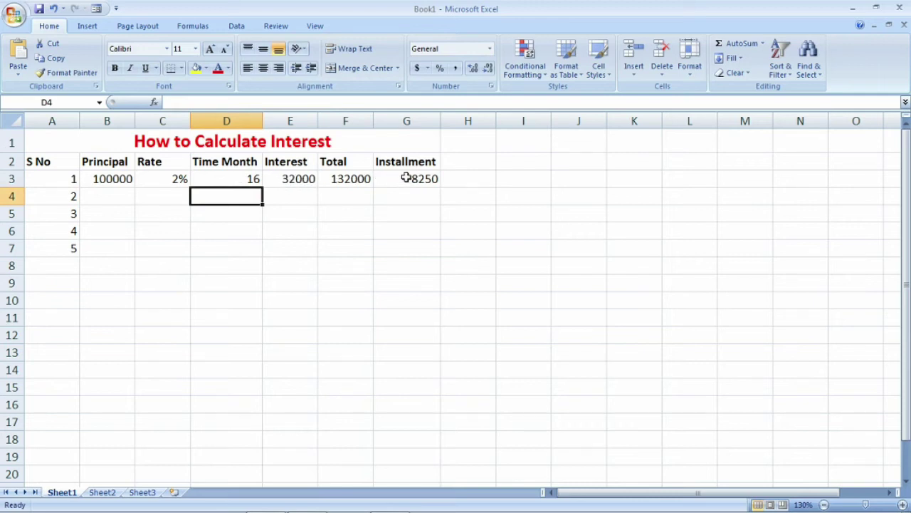
left_click(253, 178)
type("12")
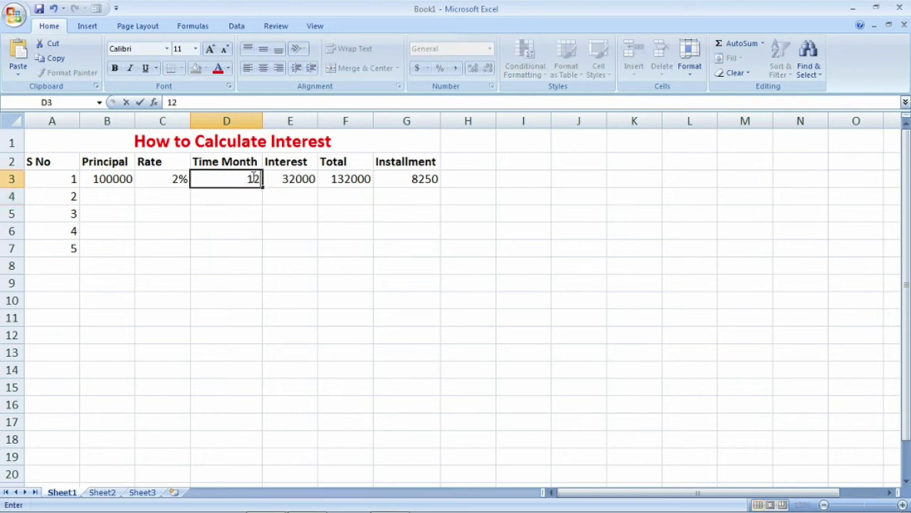
key("Return")
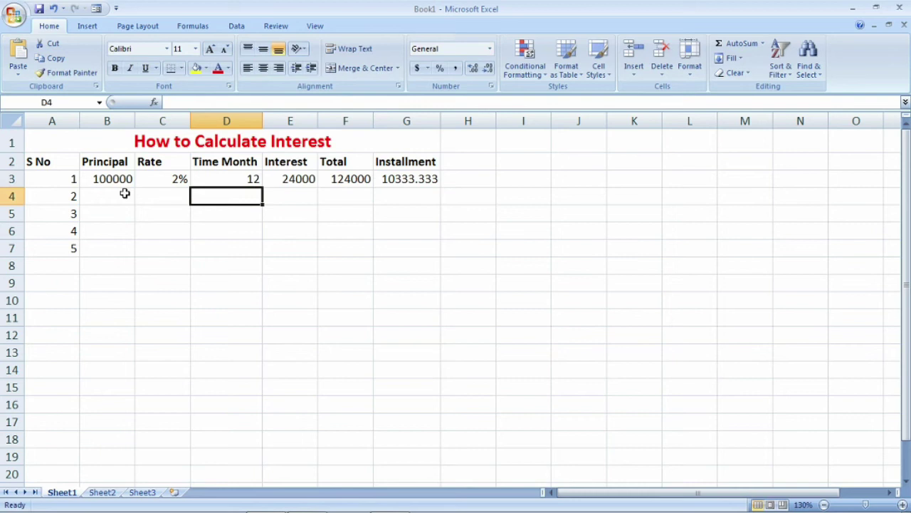
Enter principal 50000, rate 5% and 20 months in B4:D4.
left_click(114, 199)
type("50000")
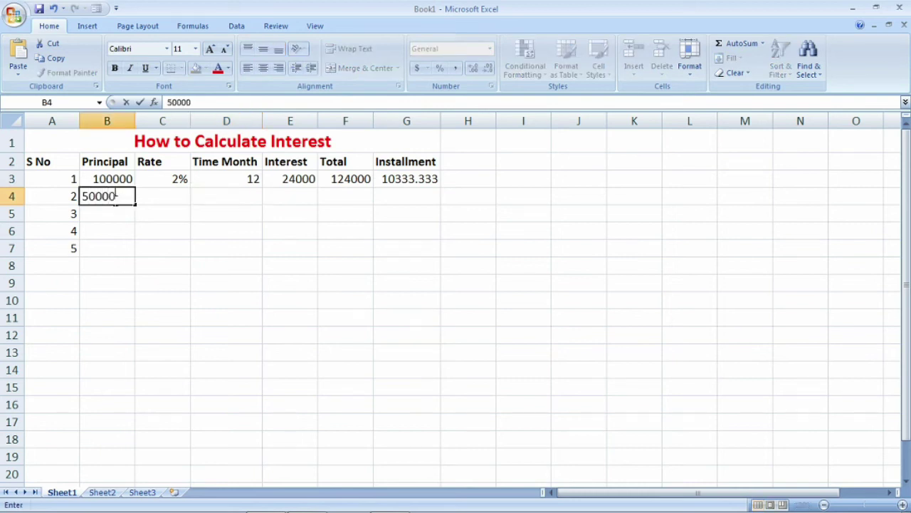
key("Tab")
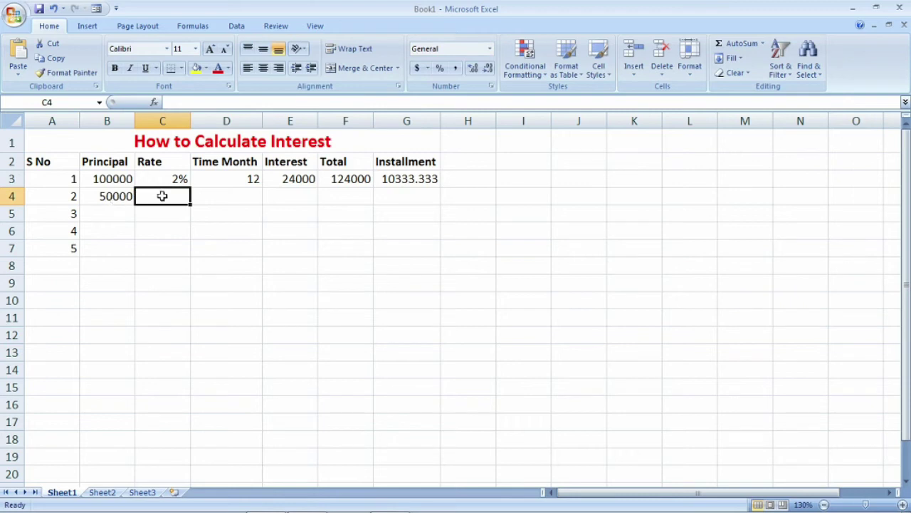
type("5%")
key("Tab")
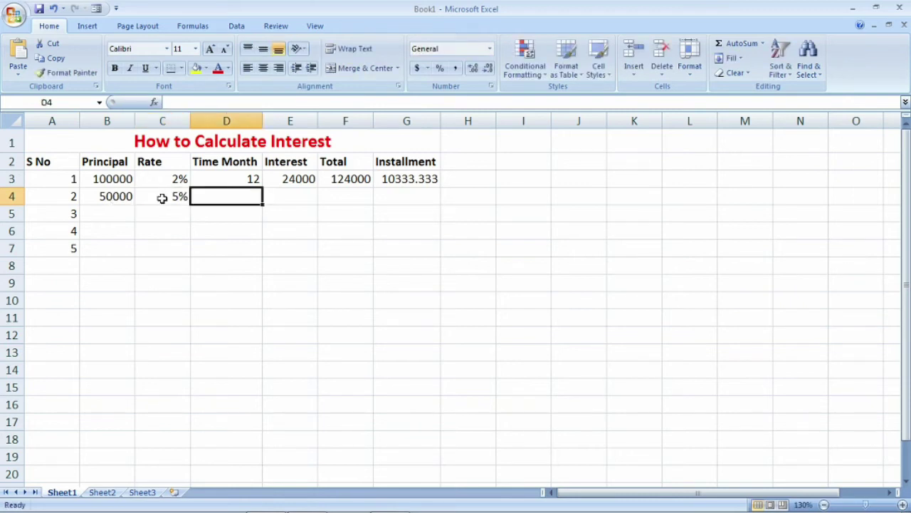
type("20")
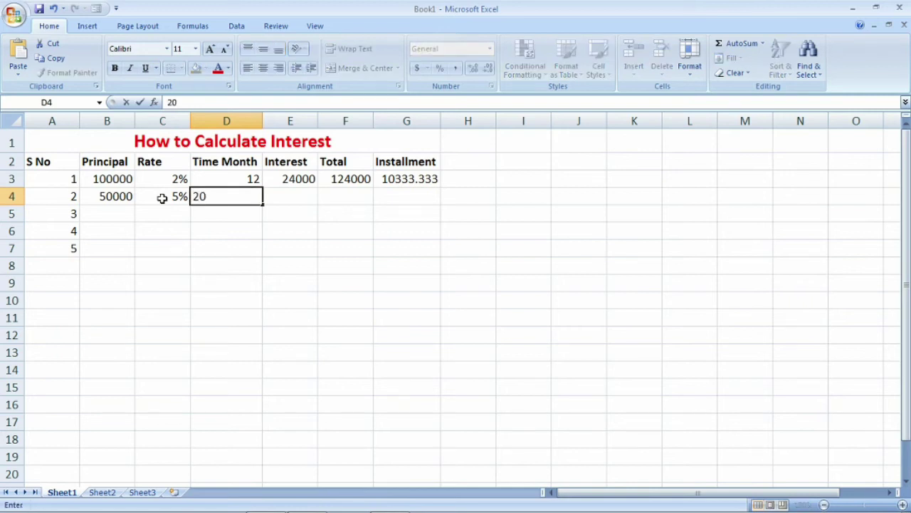
key("Tab")
left_click(296, 182)
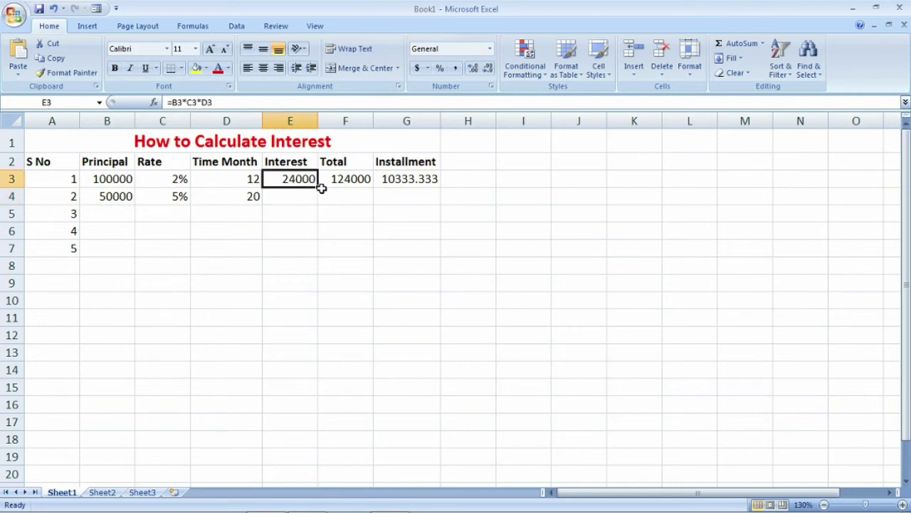
Fill the Interest and Total formulas from row 3 down through row 7.
left_click_drag(319, 189, 313, 255)
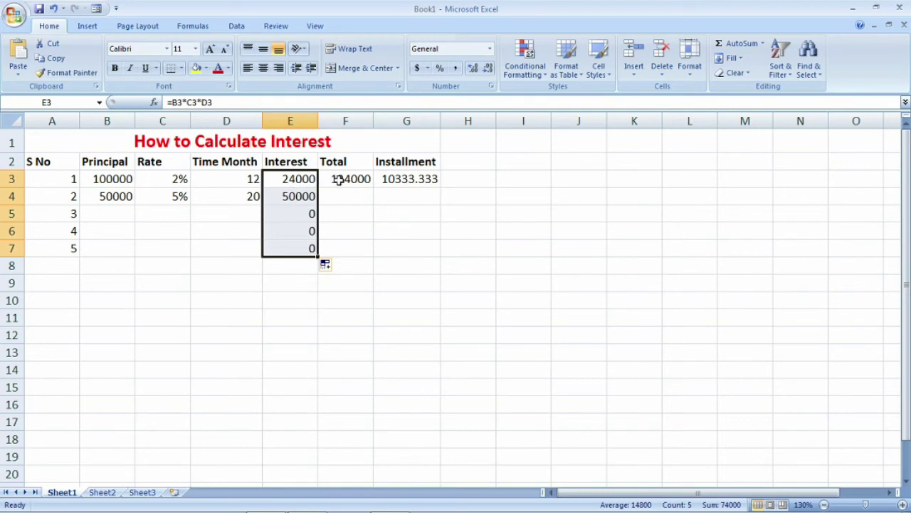
left_click(302, 194)
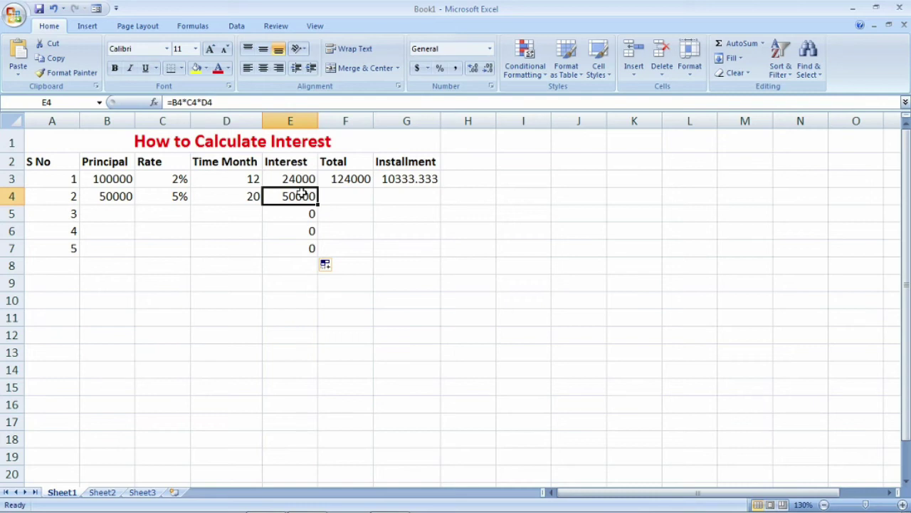
mouse_move(355, 178)
left_mouse_down()
mouse_move(371, 182)
mouse_move(363, 257)
left_mouse_up()
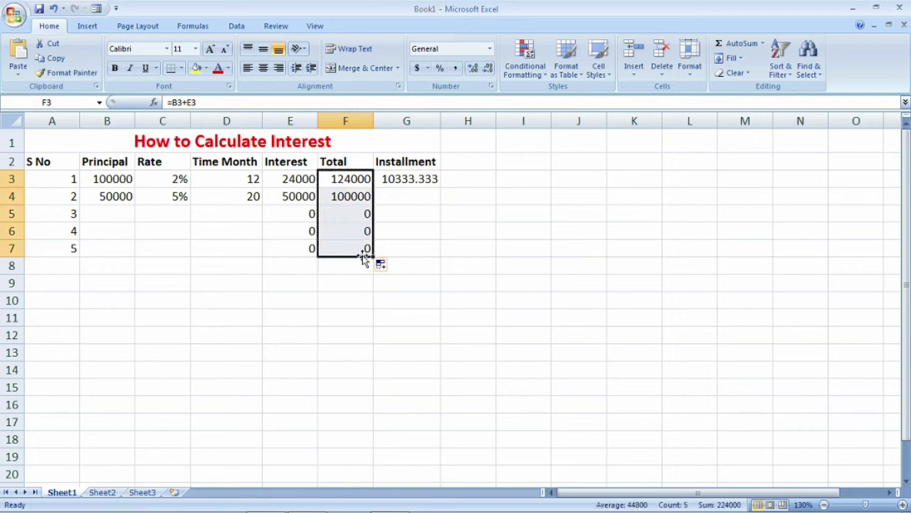
Copy the Installment formula in G3 down to G7.
left_click(424, 181)
left_click(445, 187)
left_click(432, 179)
left_click_drag(441, 186, 436, 250)
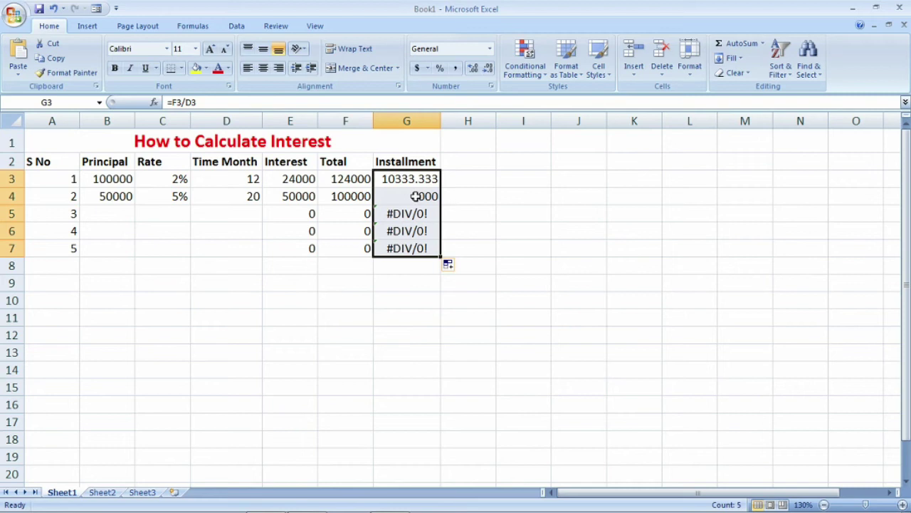
Change row 4's rate in C4 from 5% to 3%.
left_click(161, 196)
type("3")
key("Return")
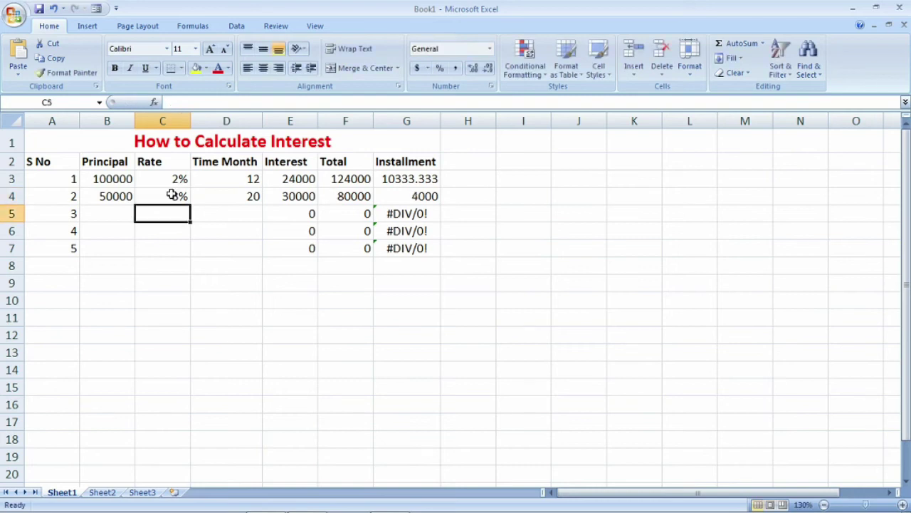
Change row 4's term in D4 from 20 to 14 months.
left_click(221, 195)
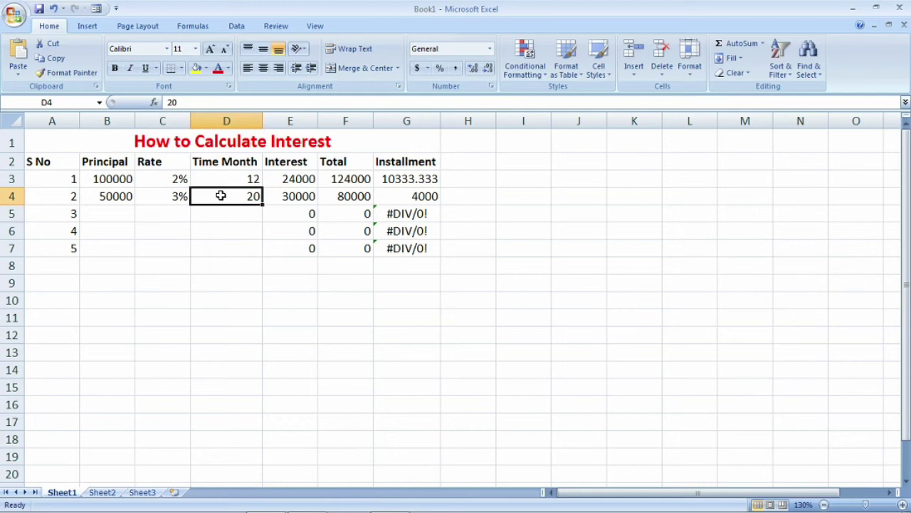
type("14")
key("Return")
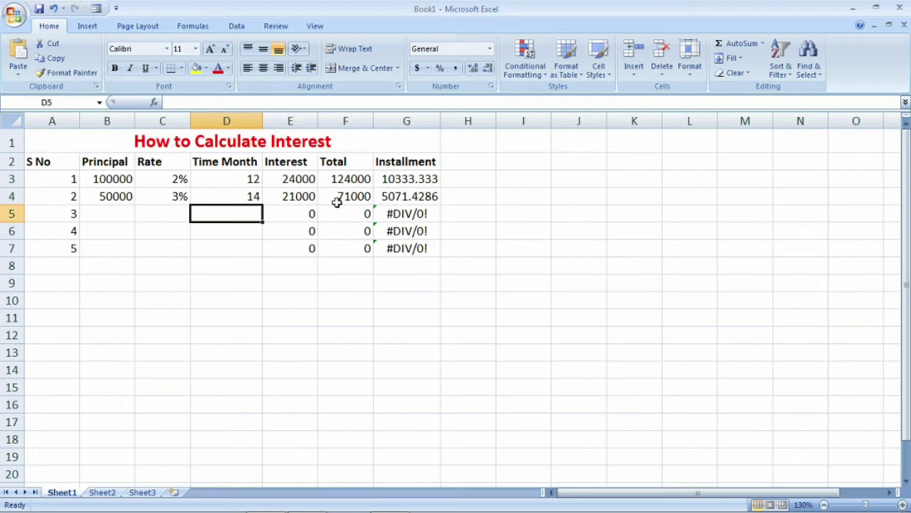
Enter row 5's loan: principal 30000, rate 4%, term 10 months.
left_click(117, 214)
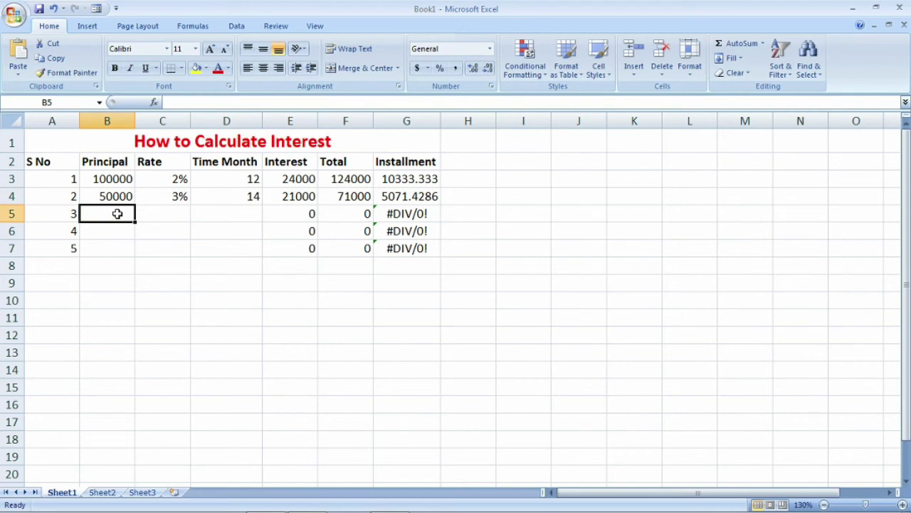
type("30000")
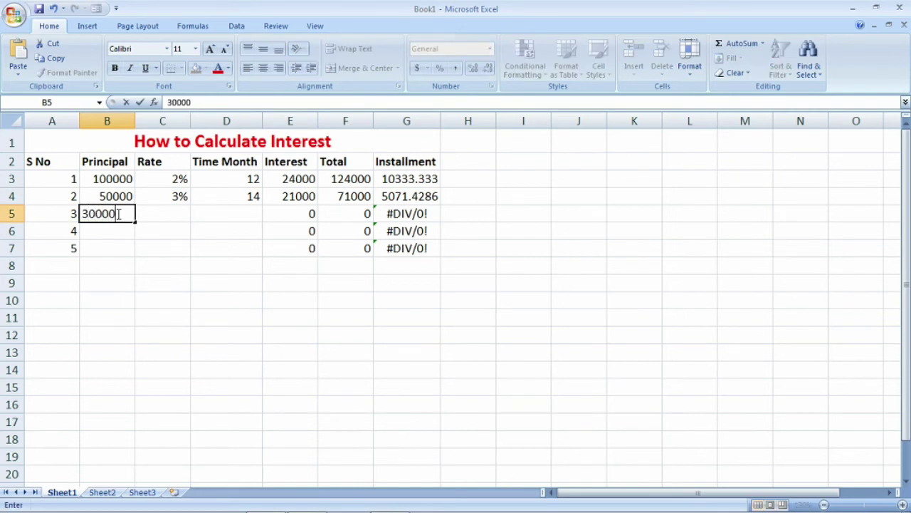
key("Tab")
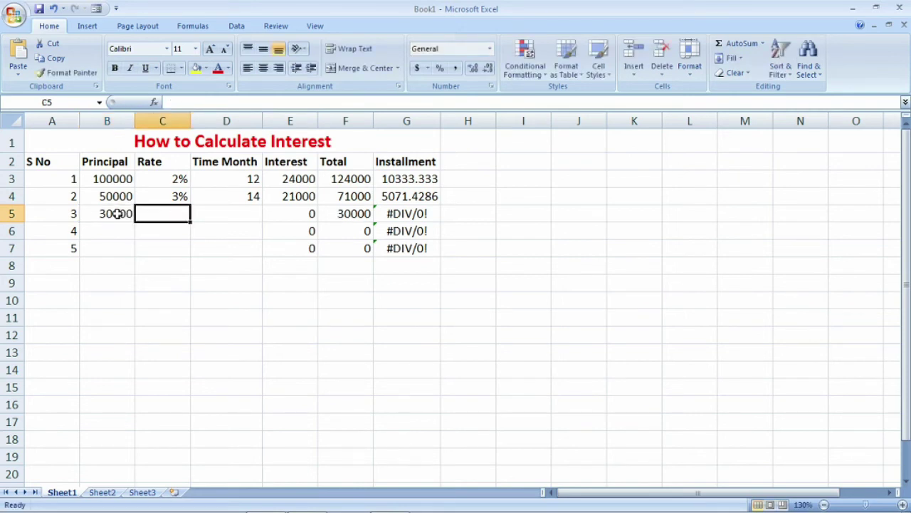
type("4")
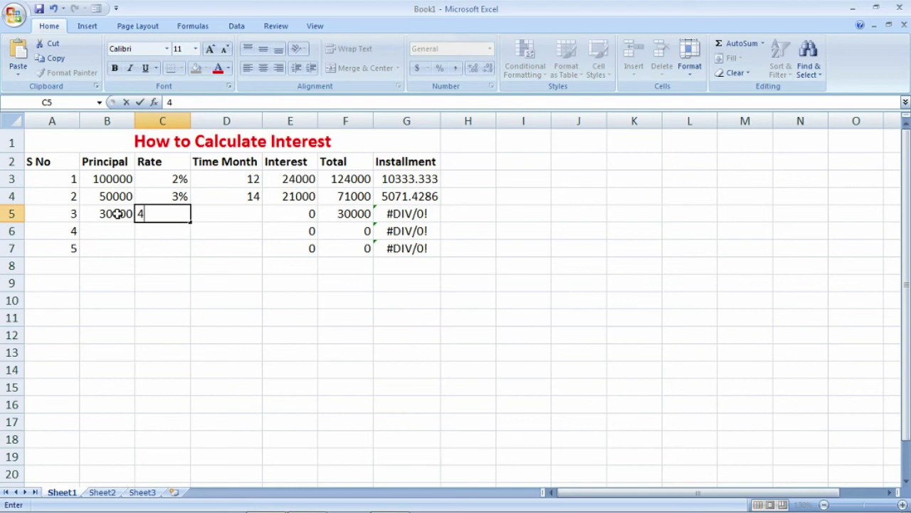
key("Tab")
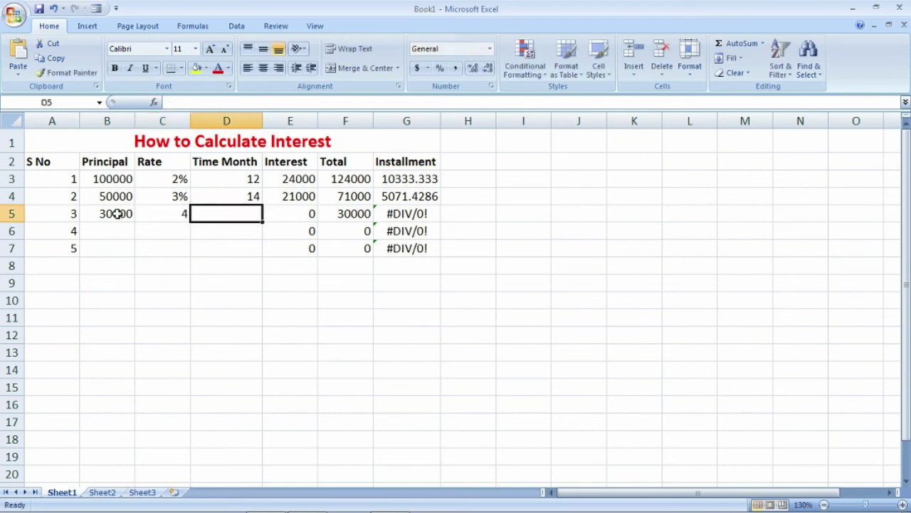
key("Left")
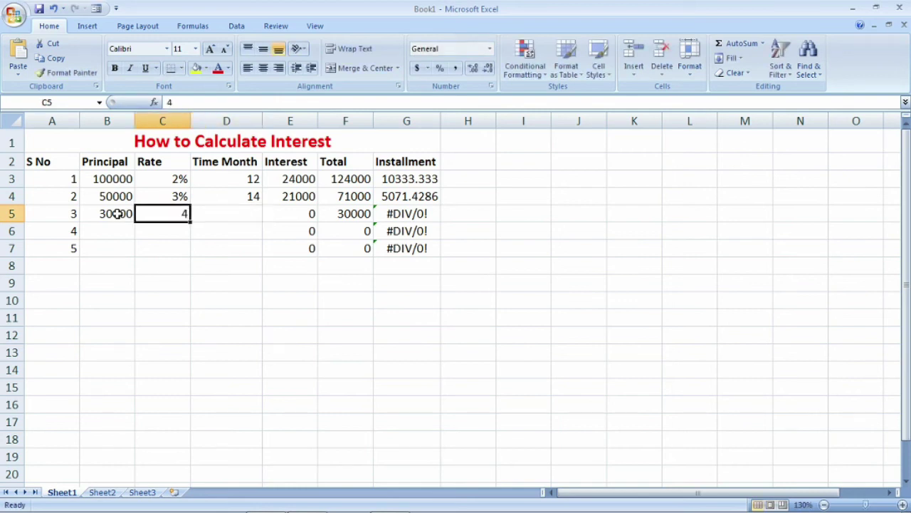
key("F2")
type("%")
key("Tab")
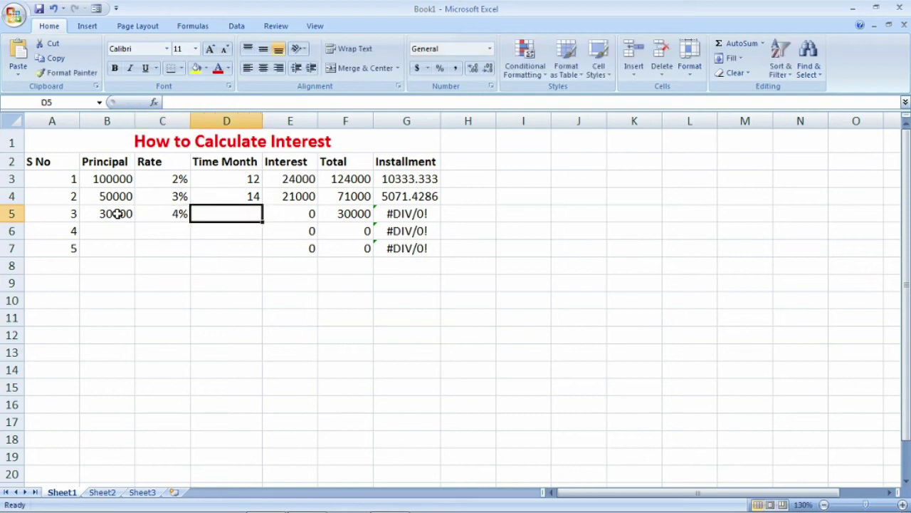
type("10")
key("Tab")
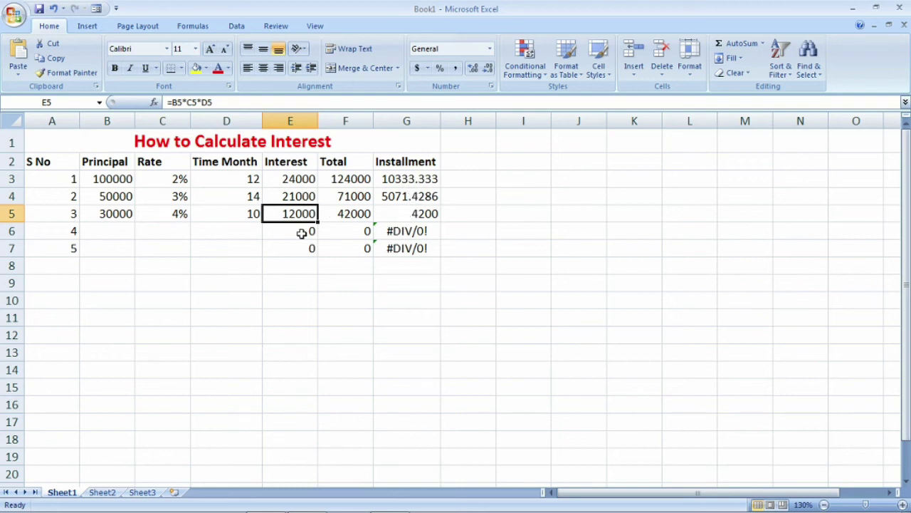
Enter row 6's loan: principal 20000, rate 2%, term 15 months.
left_click(125, 233)
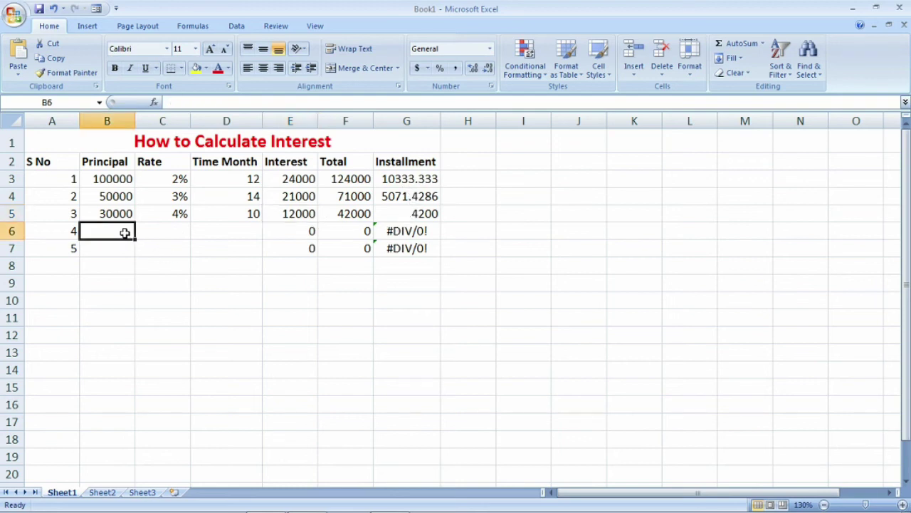
type("20000")
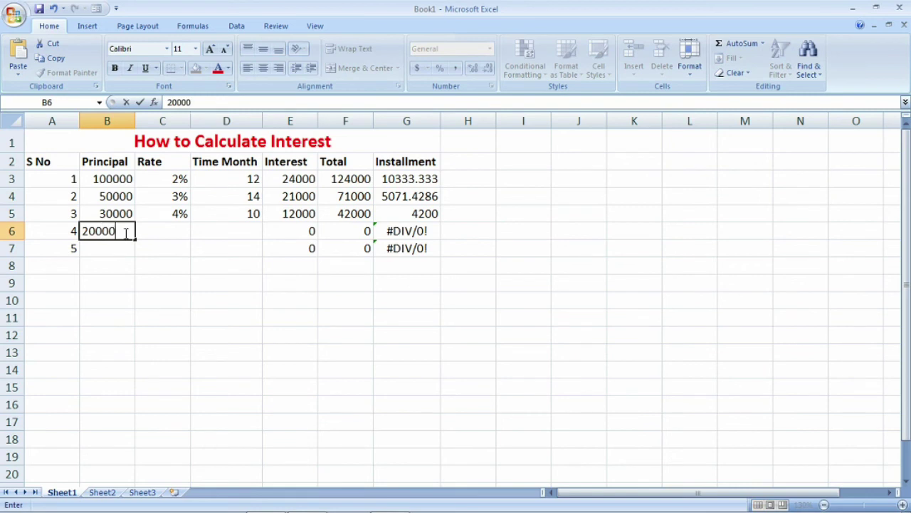
key("Tab")
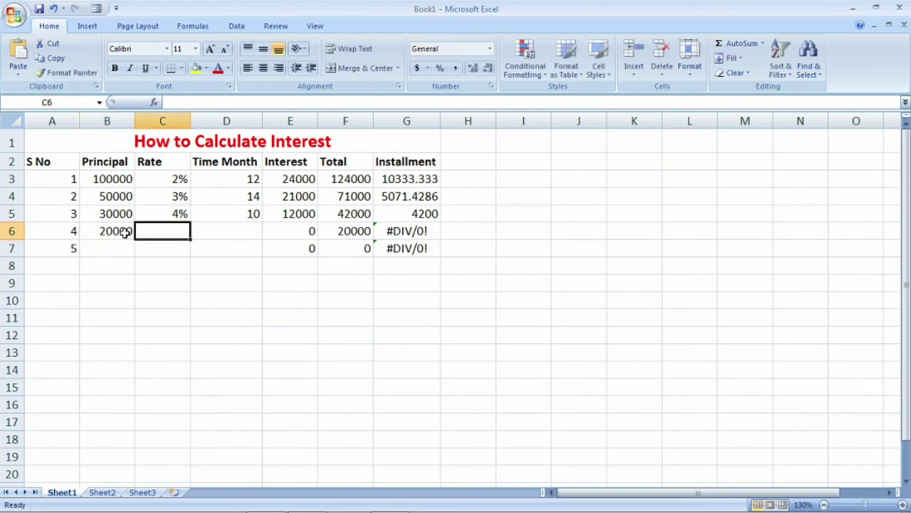
type("2")
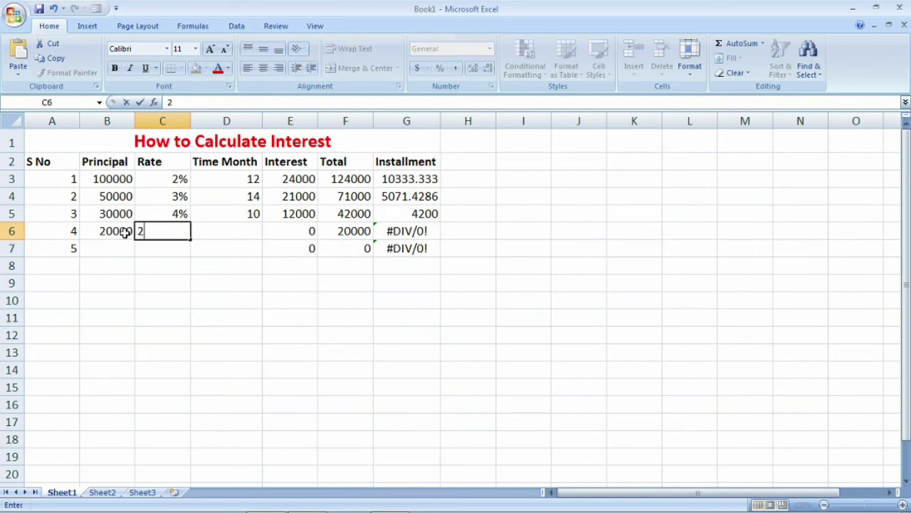
type("%")
key("Tab")
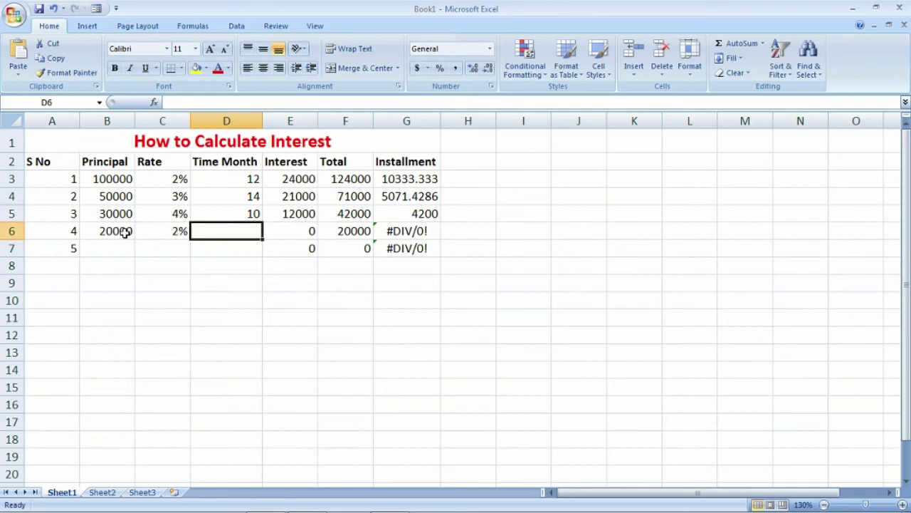
type("15")
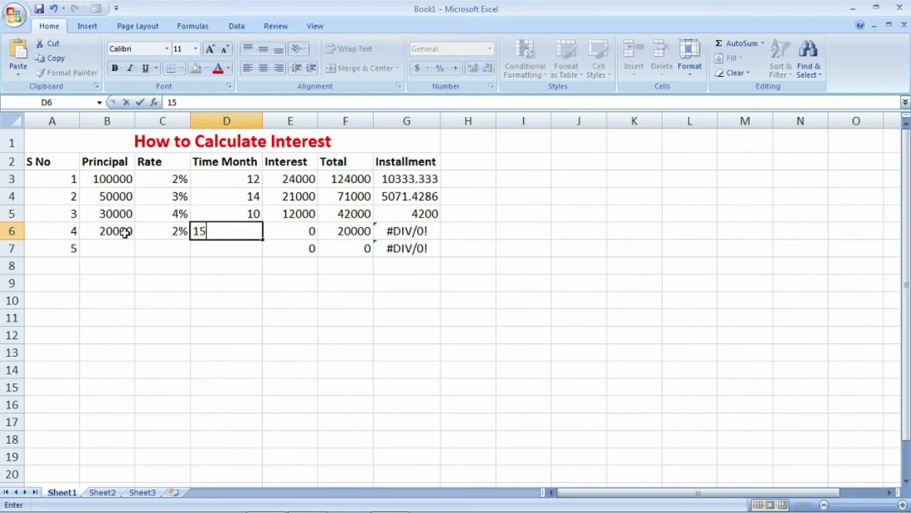
key("Tab")
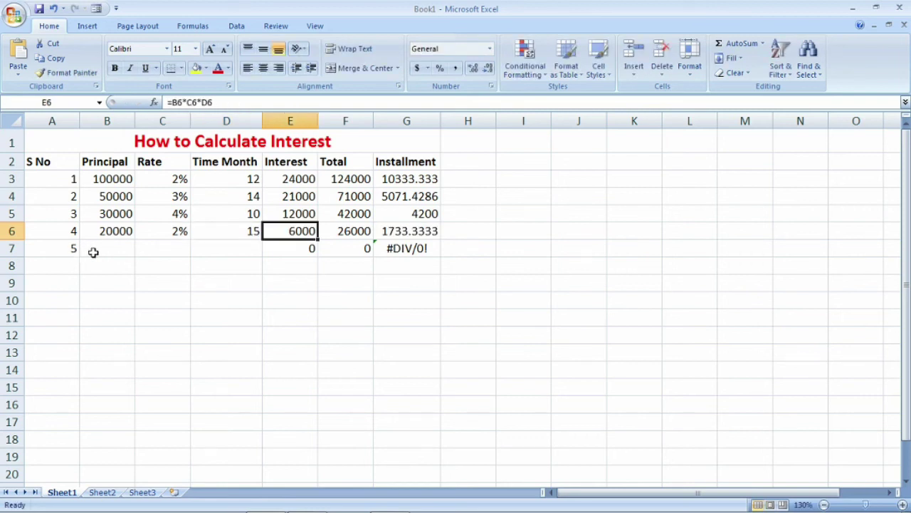
Enter row 7's loan: principal 10000, rate 5%, term 12 months.
left_click(102, 246)
type("1")
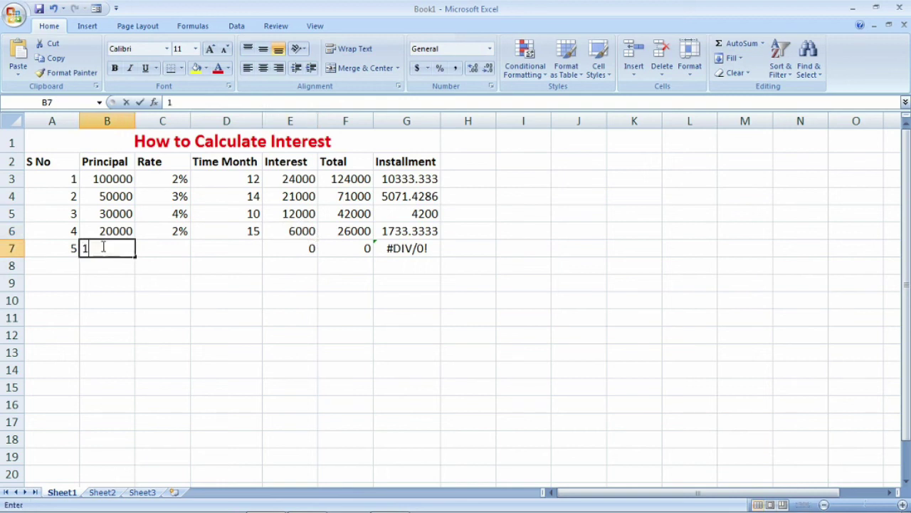
type("0000")
key("Tab")
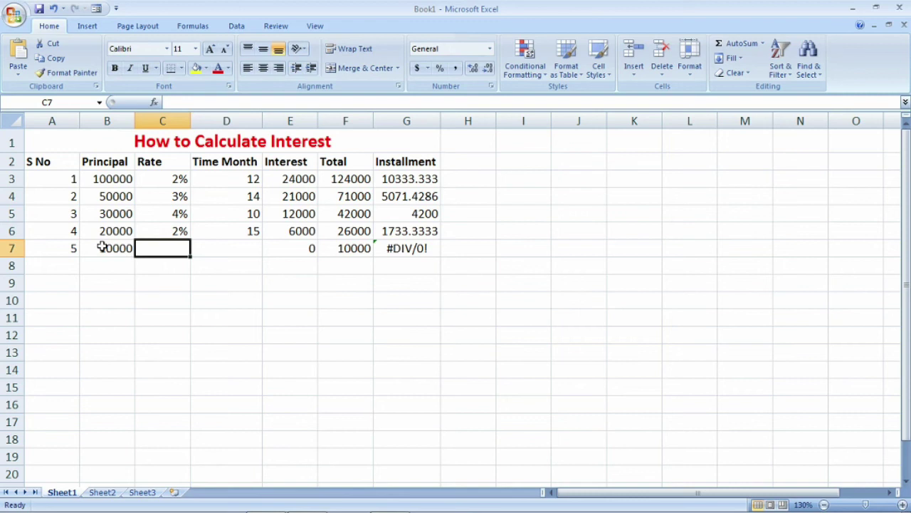
type("5%")
key("Tab")
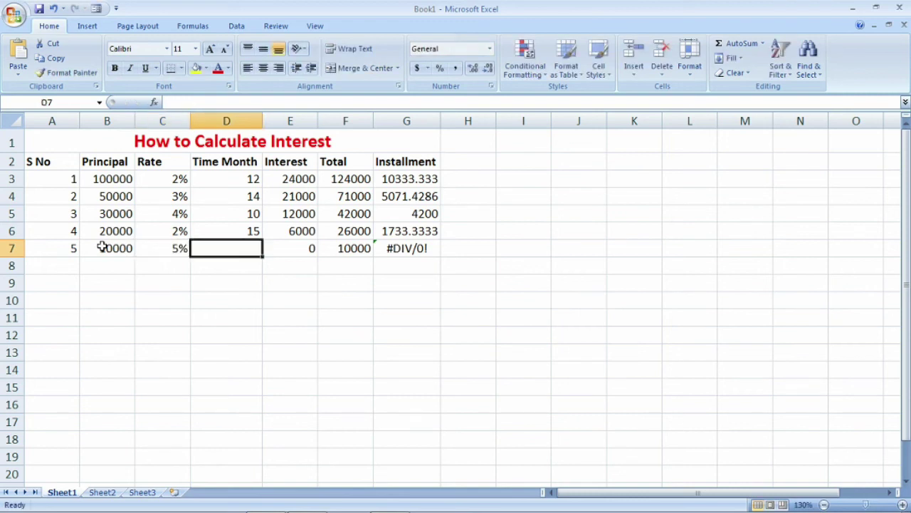
type("12")
key("Return")
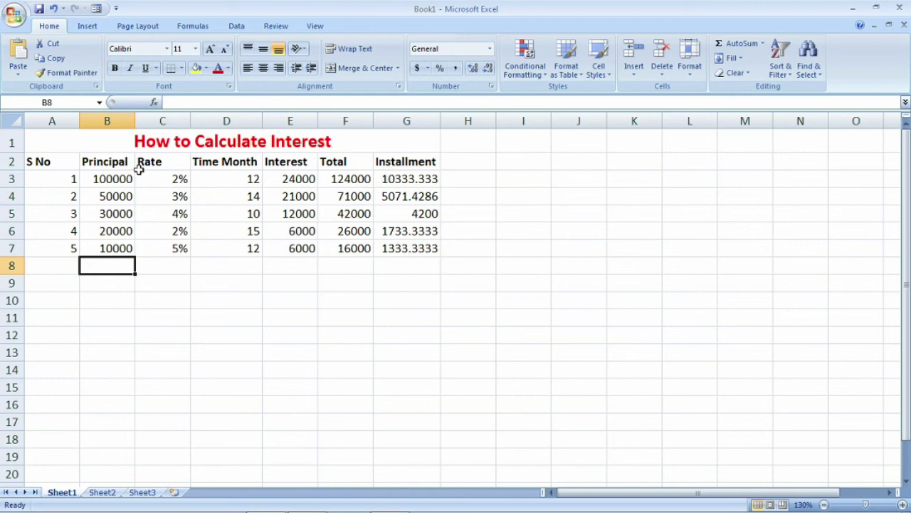
Center-align the values in the data rows A3:G7.
left_click(135, 142)
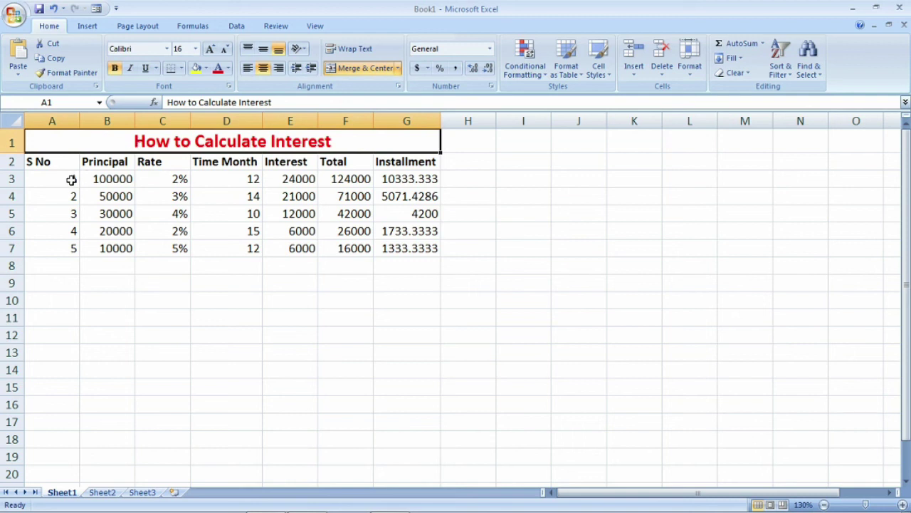
left_click_drag(69, 179, 404, 241)
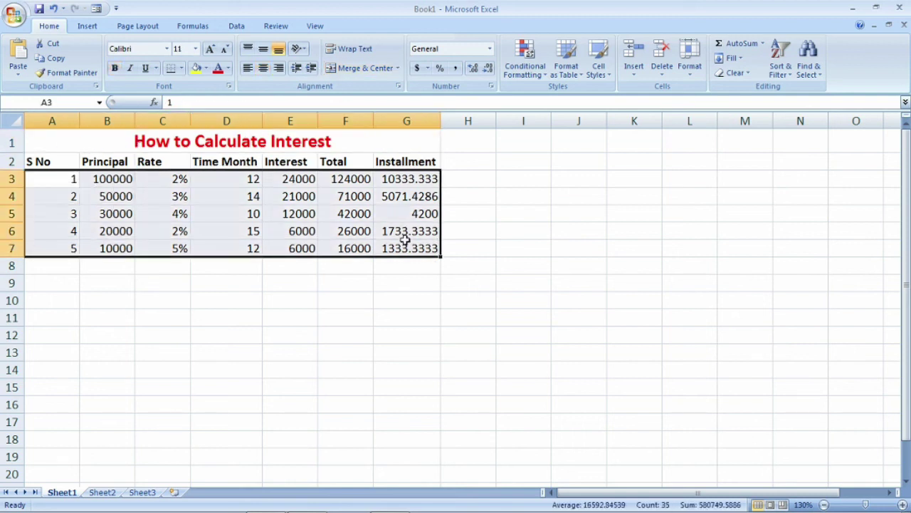
left_click(263, 69)
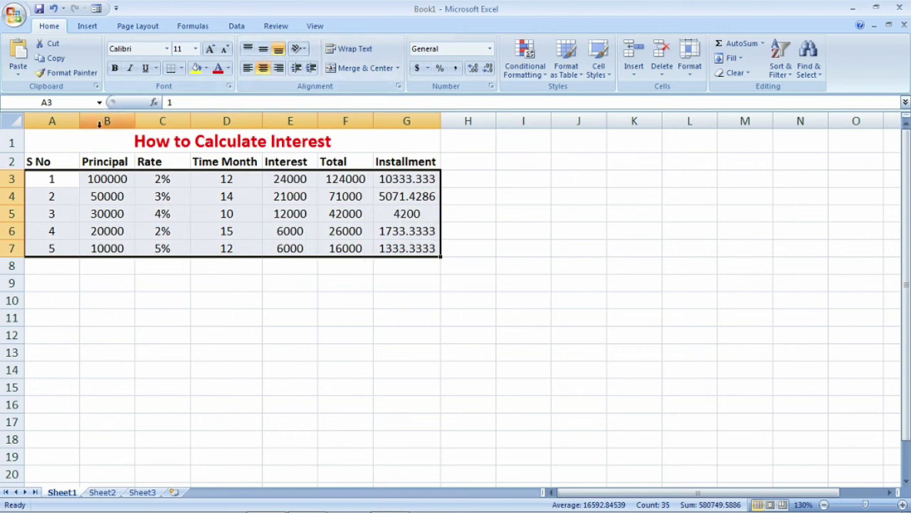
left_click(50, 141)
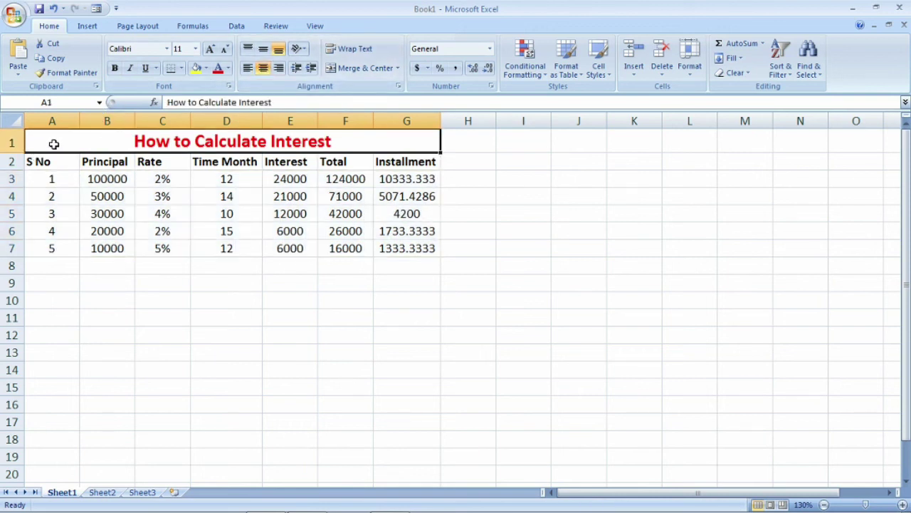
left_click(66, 184)
left_click_drag(81, 143, 105, 249)
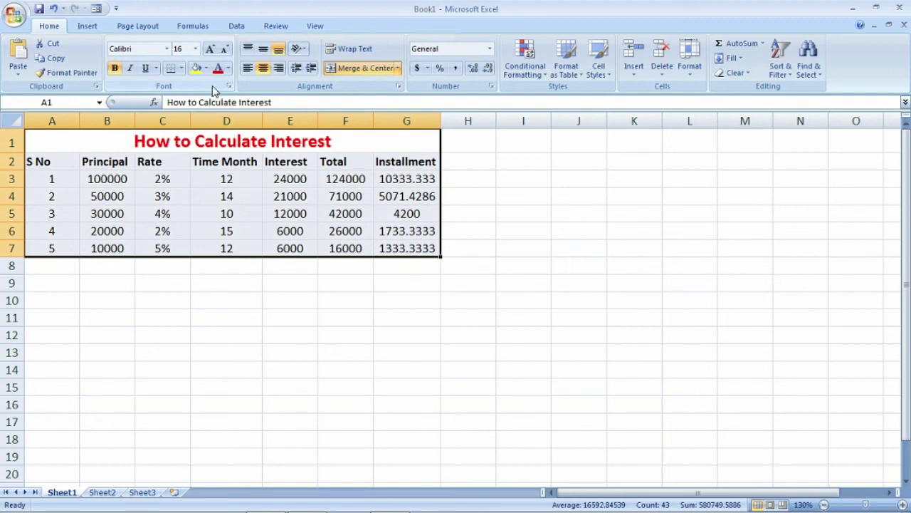
Apply All Borders to A1:G7 and centre every cell, including the row 2 headers.
left_click(182, 68)
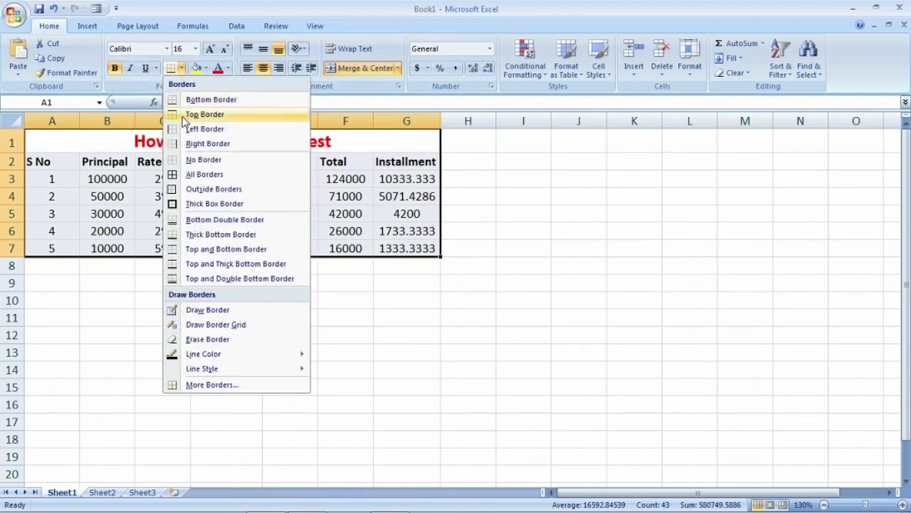
left_click(203, 175)
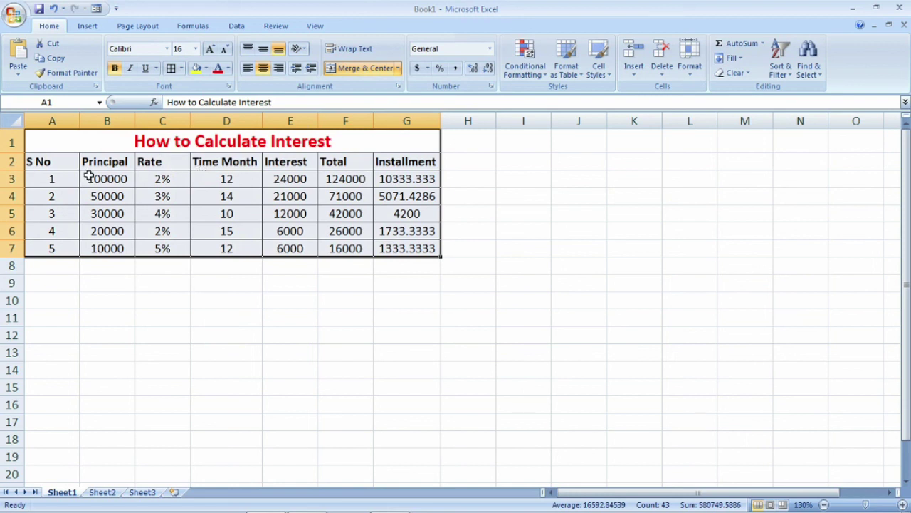
left_click(263, 69)
left_click(264, 69)
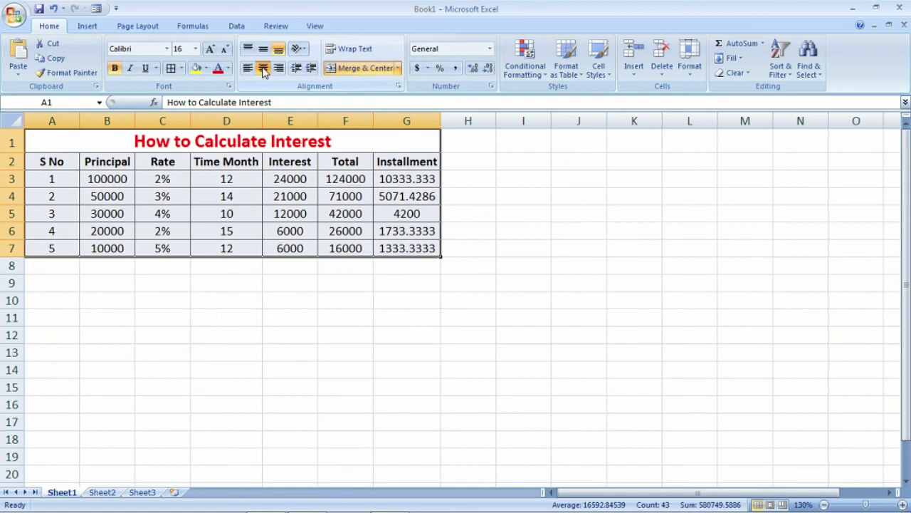
left_click(106, 179)
left_click_drag(105, 179, 105, 247)
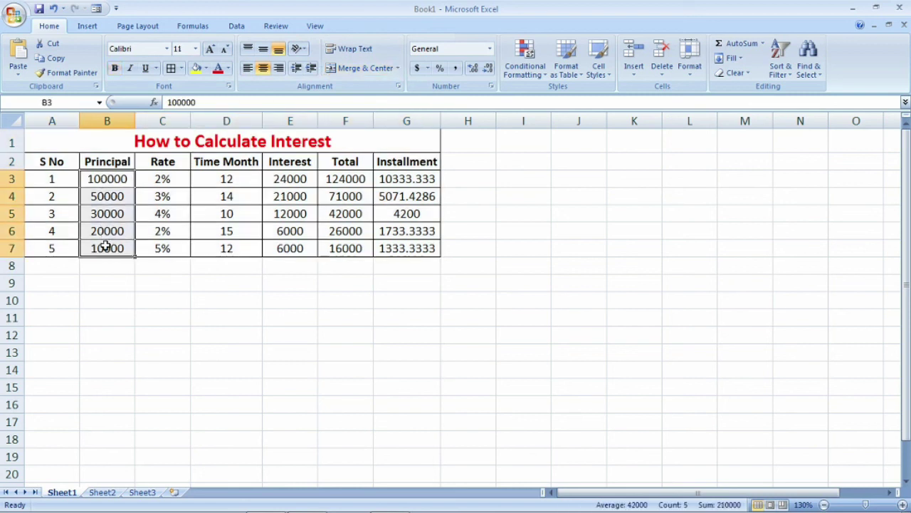
Apply Comma Style to Principal B3:B7, Interest and Total E3:F7, and Installment G3:G7.
left_click(457, 71)
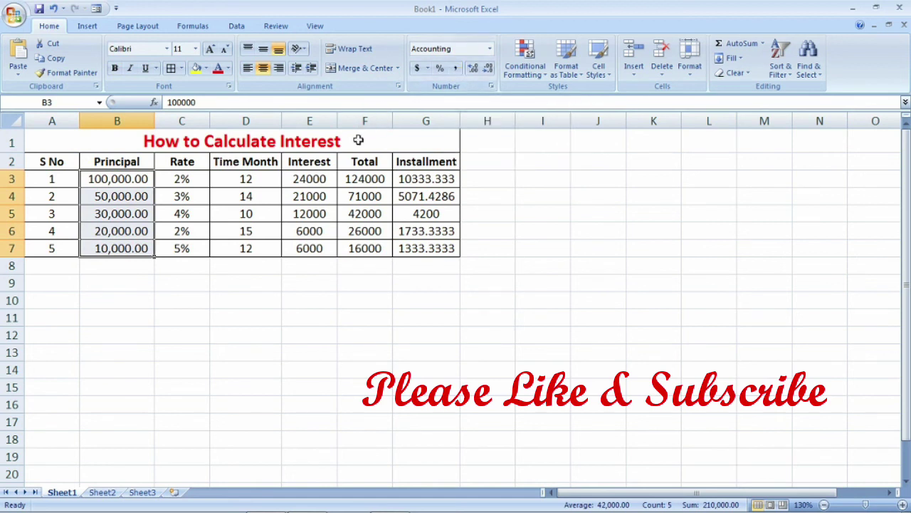
left_click_drag(322, 179, 361, 246)
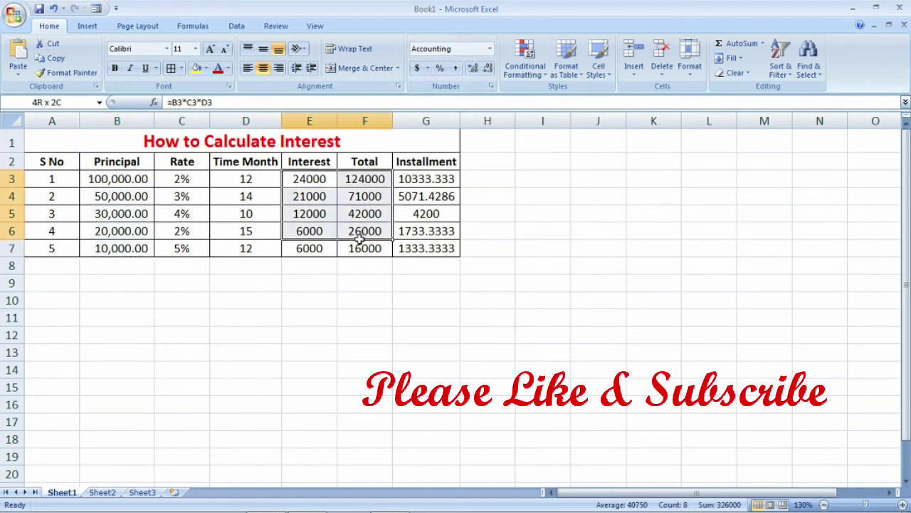
left_click(455, 68)
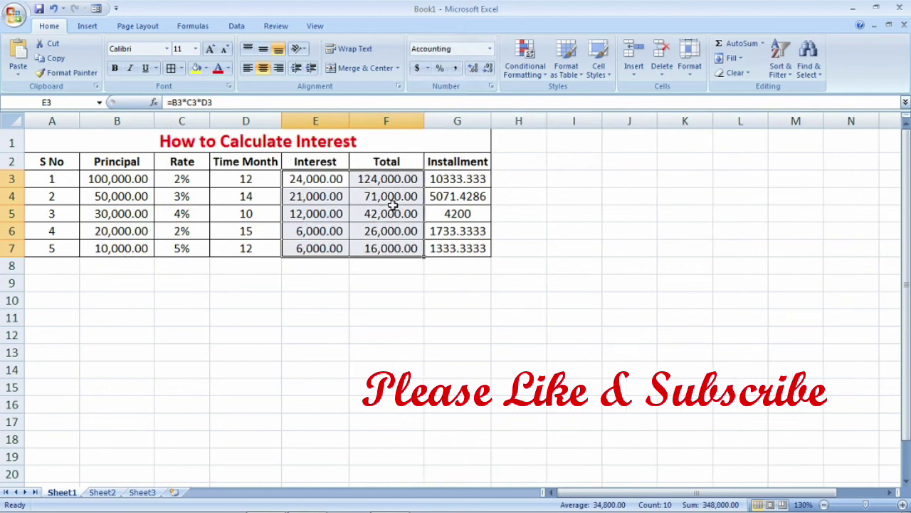
left_click_drag(462, 178, 464, 248)
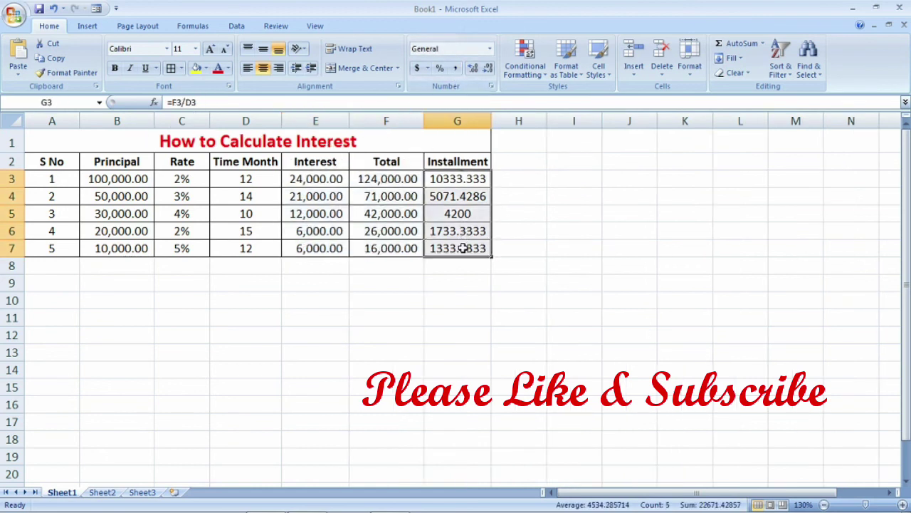
left_click(455, 67)
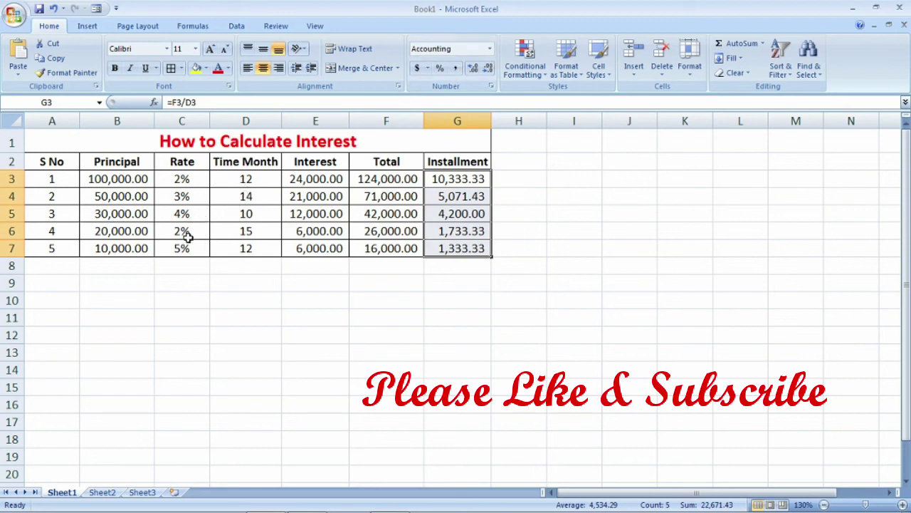
left_click(543, 265)
left_click(564, 266)
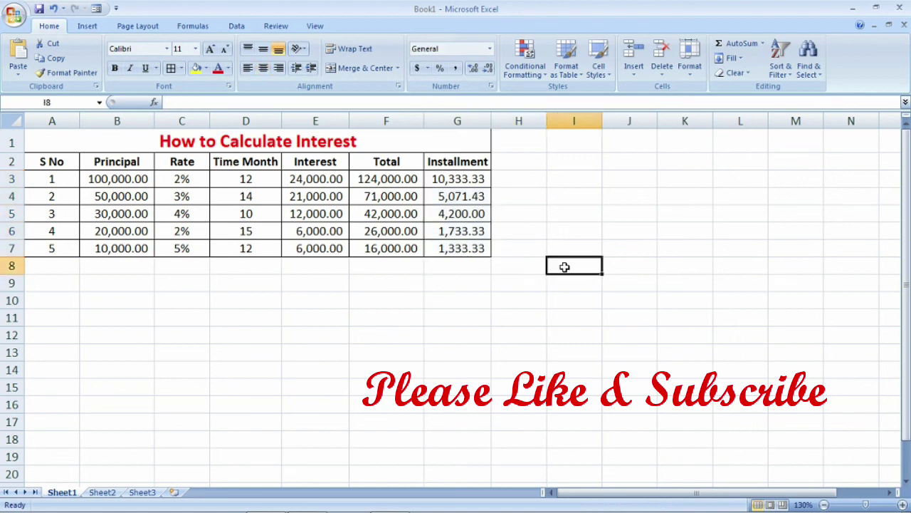